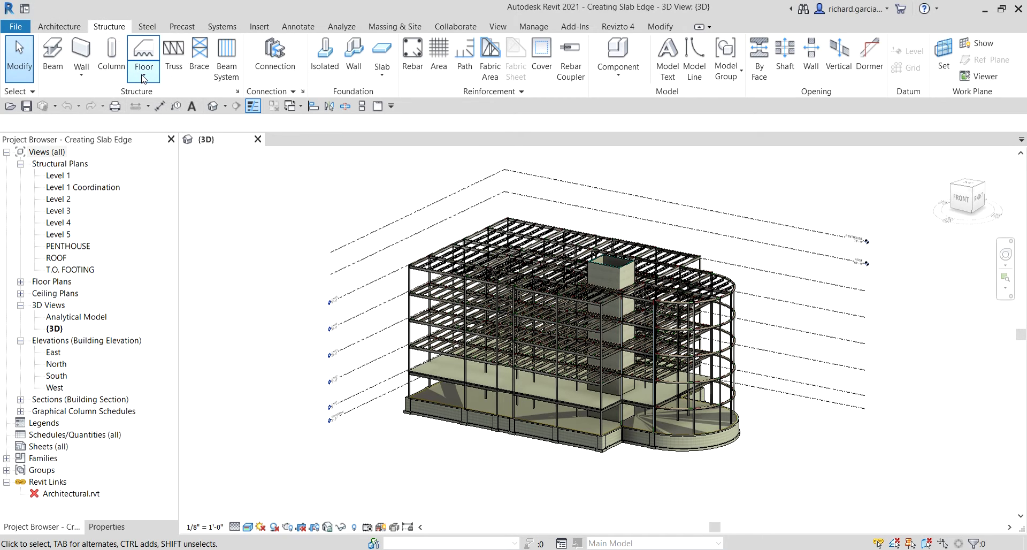
- Isolate the Level 2 floor slab with Isolate Element and orbit around it in 3D
left_click(143, 79)
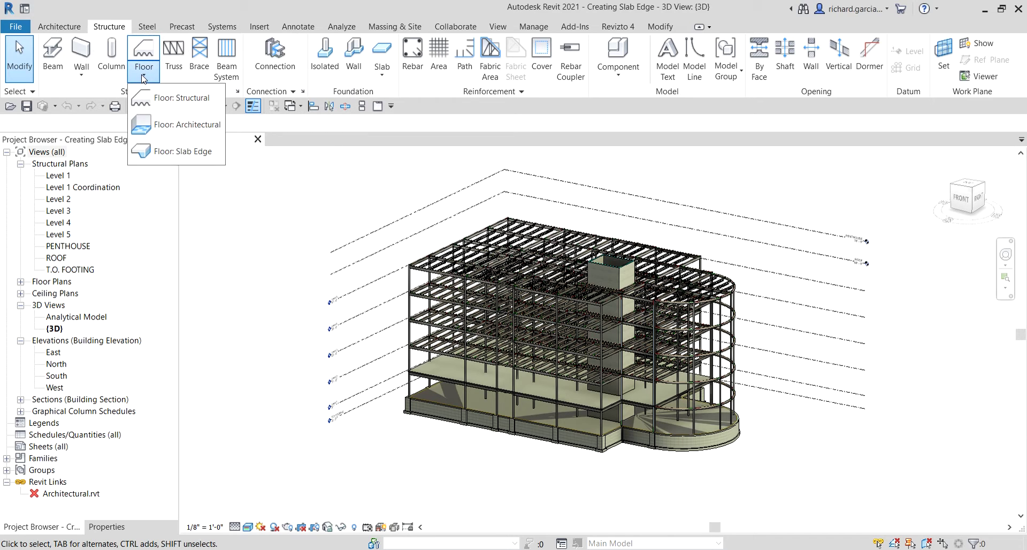
left_click(179, 151)
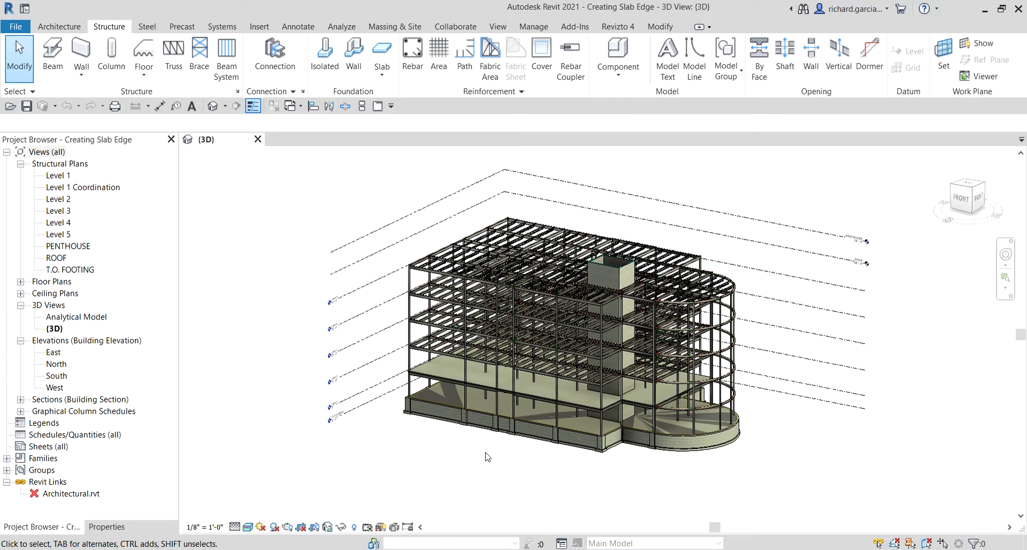
scroll(484, 458, "up", 5)
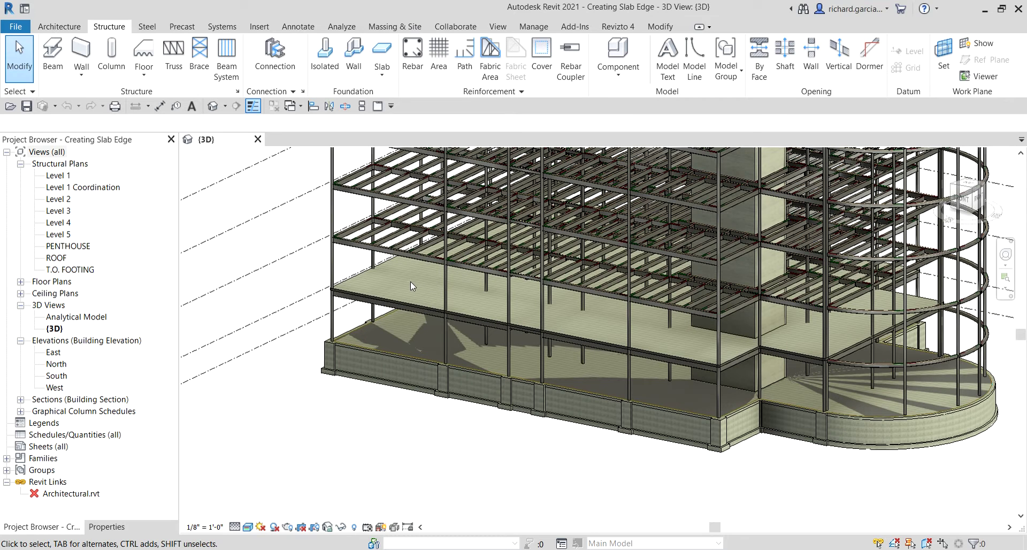
left_click(341, 528)
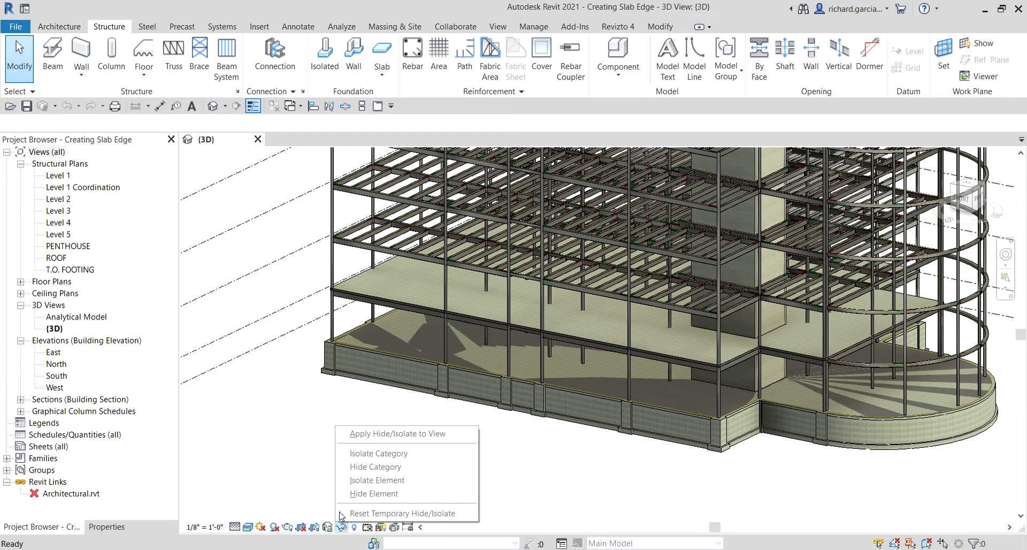
left_click(378, 303)
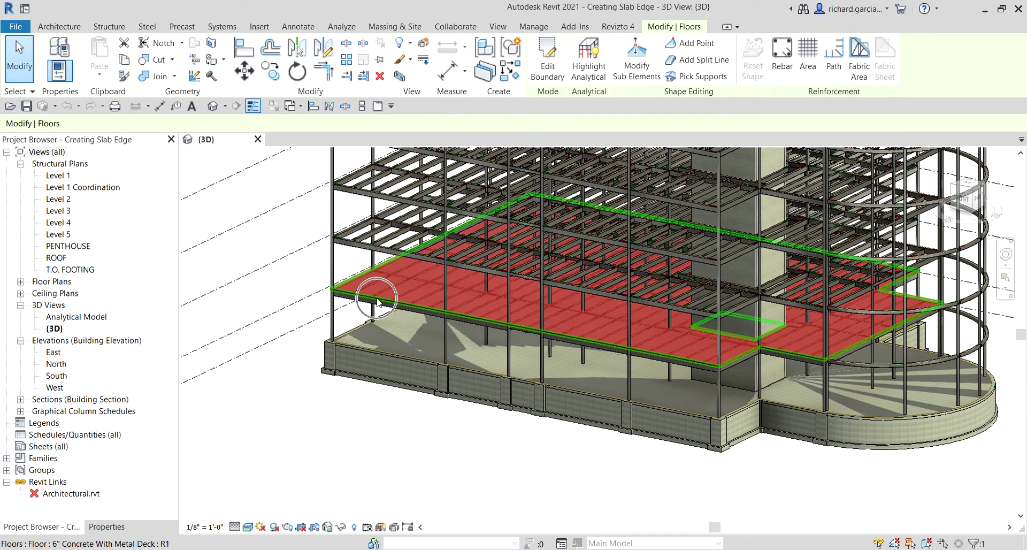
left_click(343, 528)
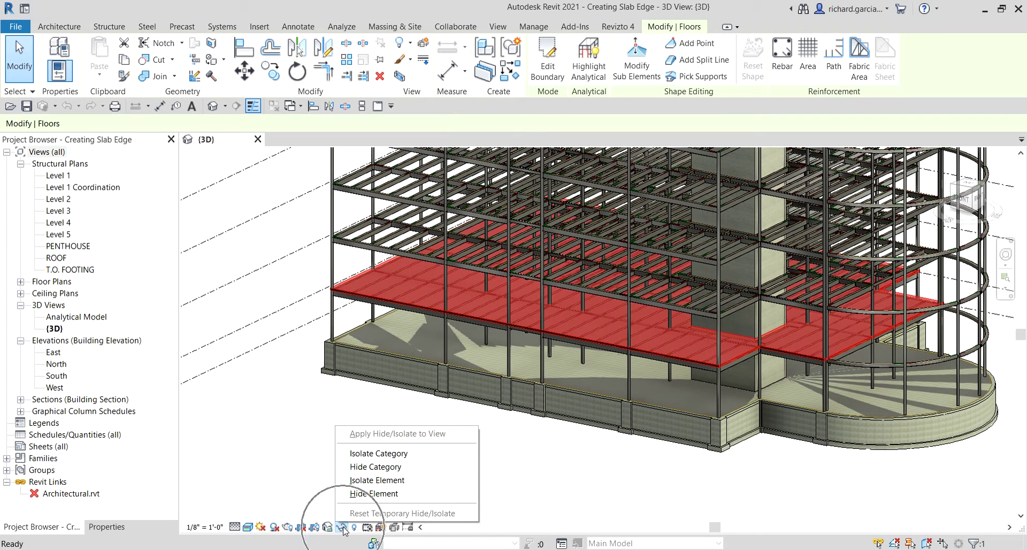
left_click(378, 481)
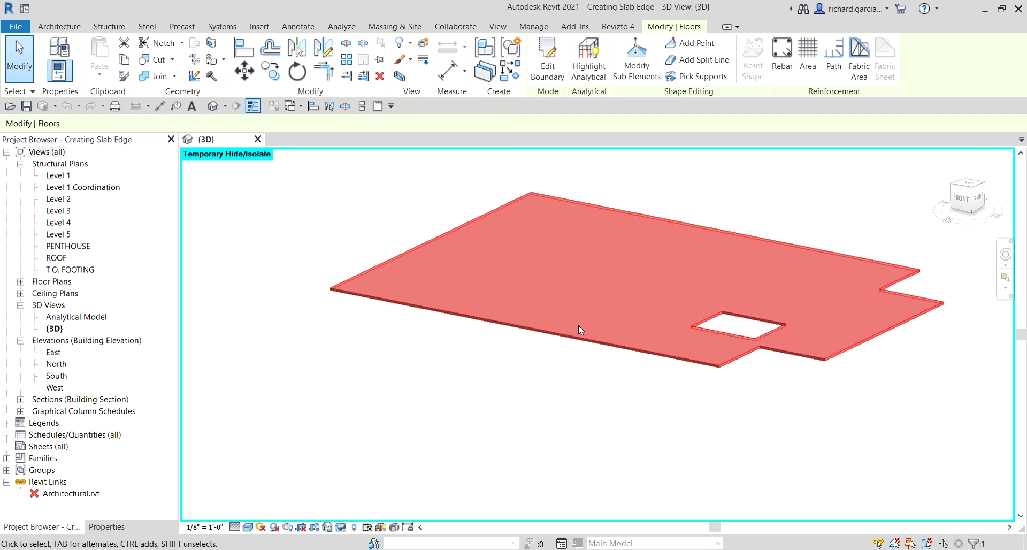
left_click(478, 387)
middle_click_drag(481, 385, 566, 360, "shift")
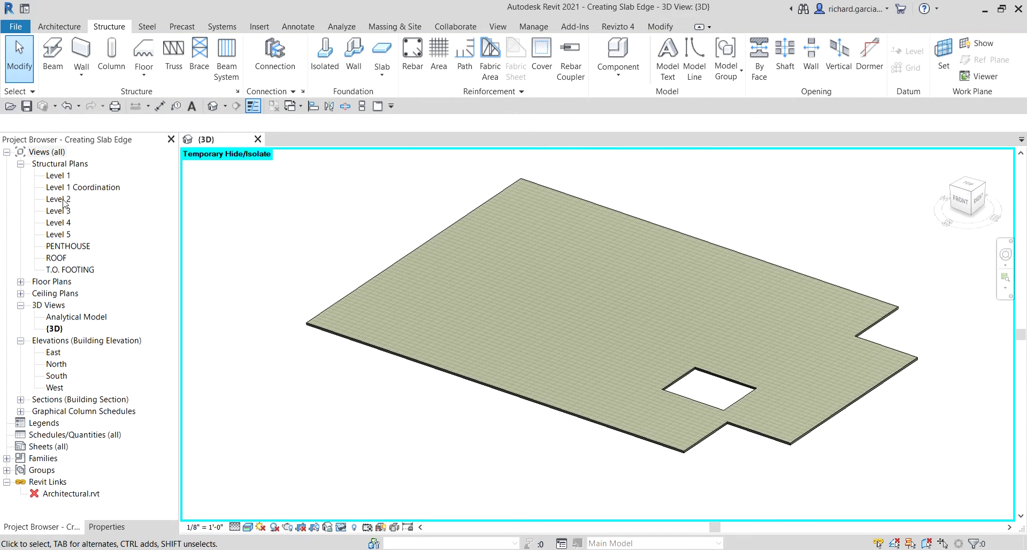
- Open Structural Plans > Level 2 and tile it beside the 3D view, leaving 3D active
left_click(62, 202)
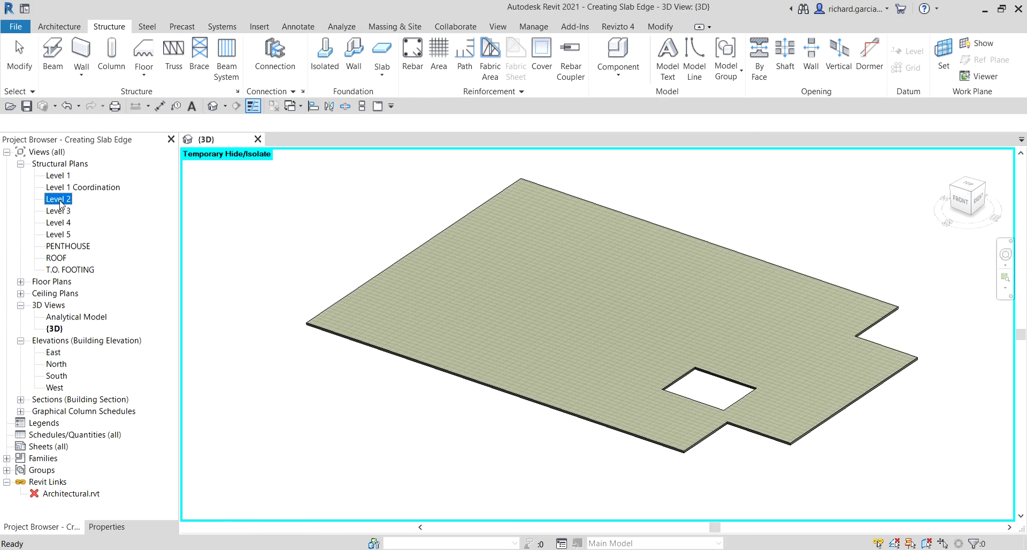
double_click(61, 204)
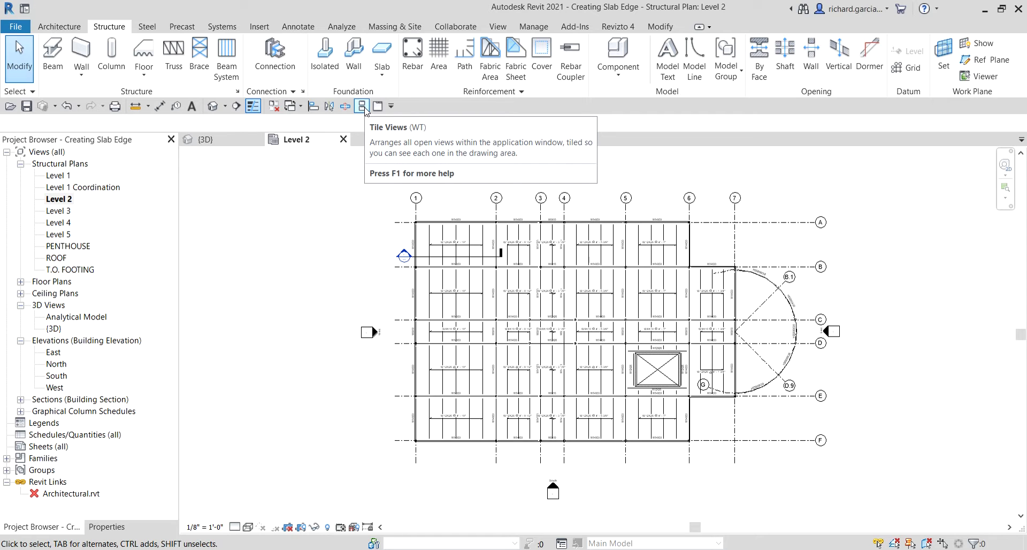
left_click(364, 107)
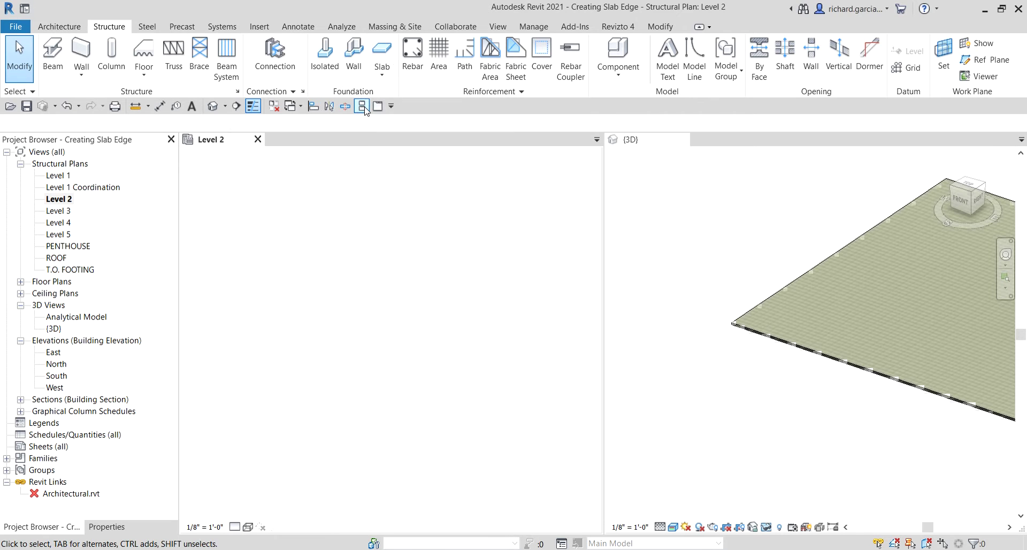
scroll(378, 320, "up", 5)
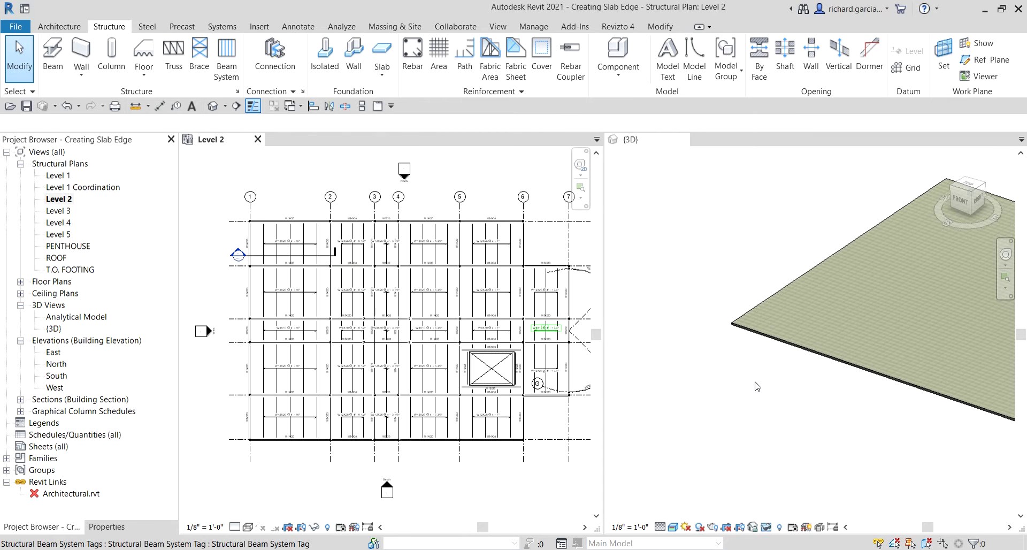
scroll(757, 386, "down", 2)
left_click(922, 428)
scroll(807, 380, "up", 2)
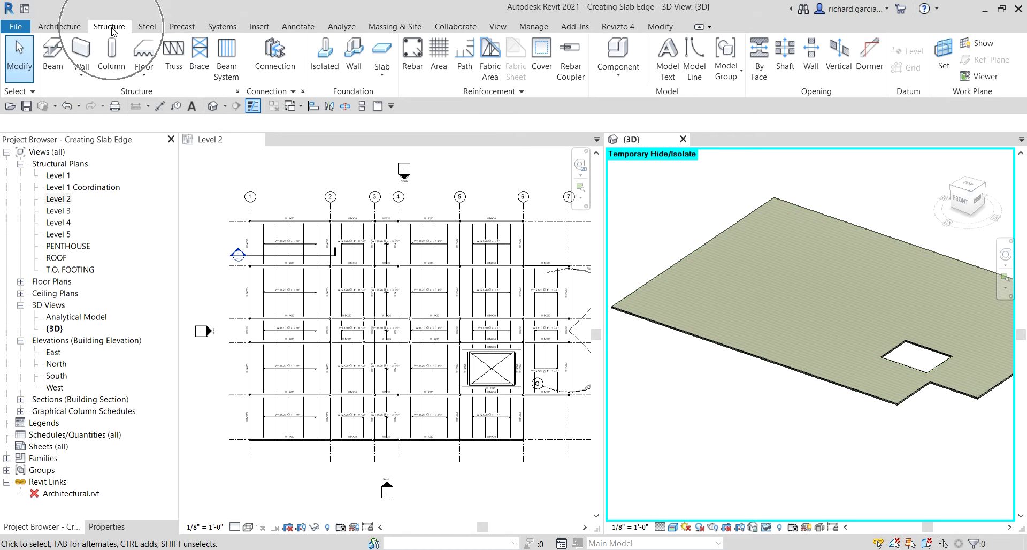
- Start Floor: Slab Edge and open the Thickened 24" x 12" type properties
left_click(143, 75)
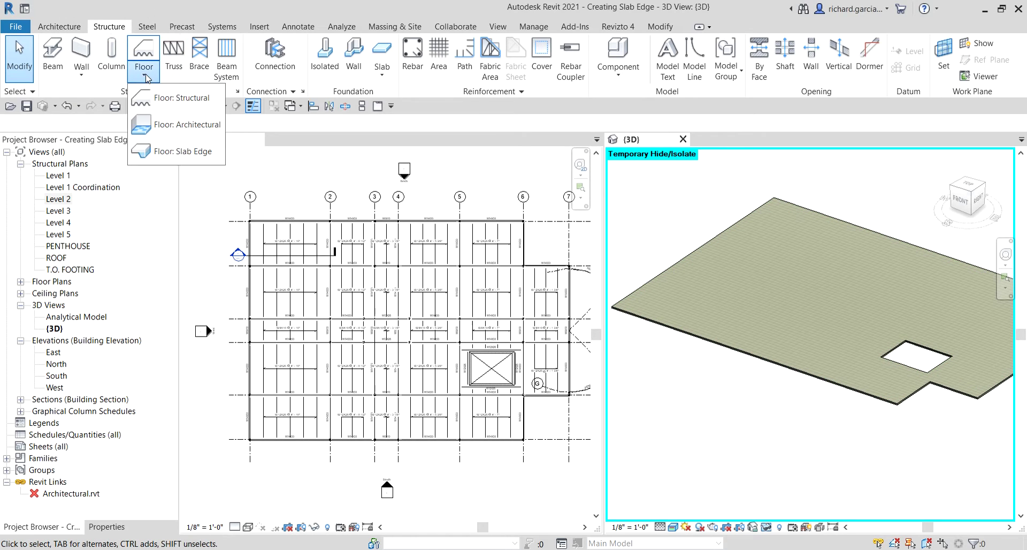
left_click(182, 153)
left_click(107, 527)
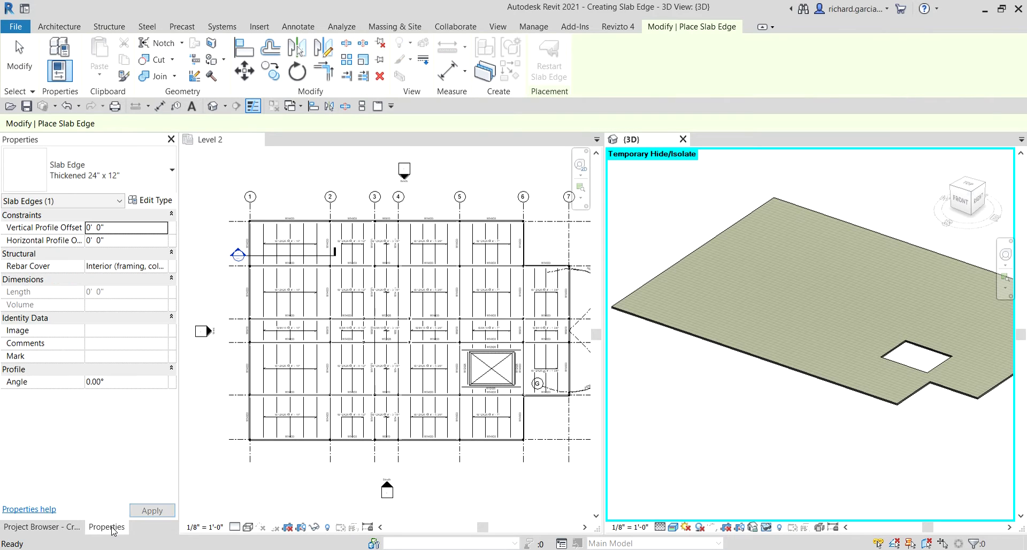
left_click(142, 177)
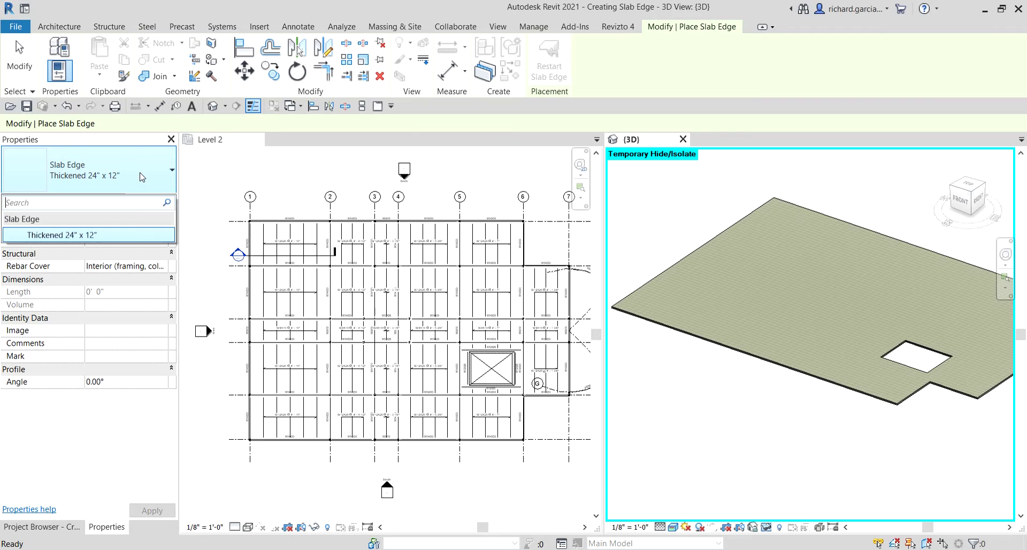
left_click(106, 176)
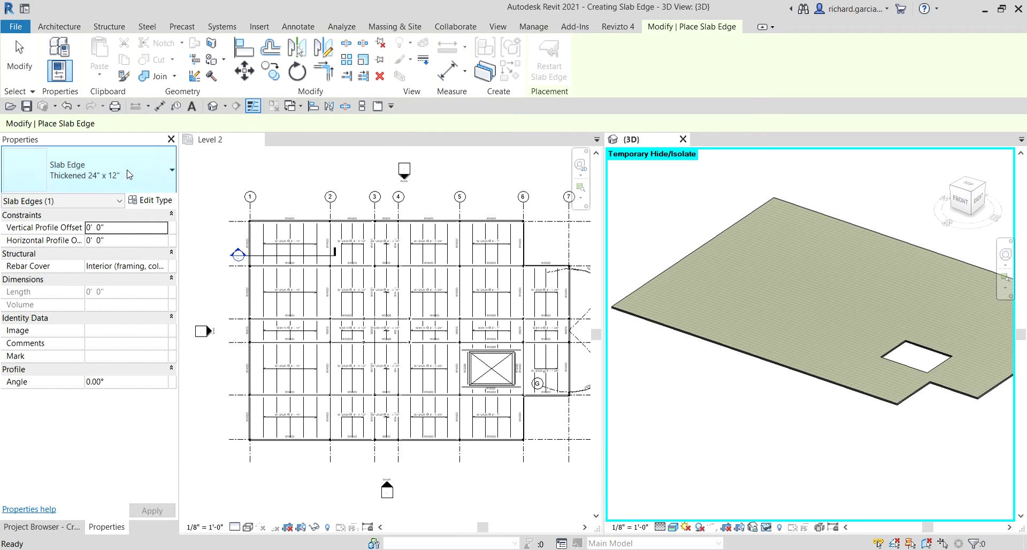
left_click(147, 205)
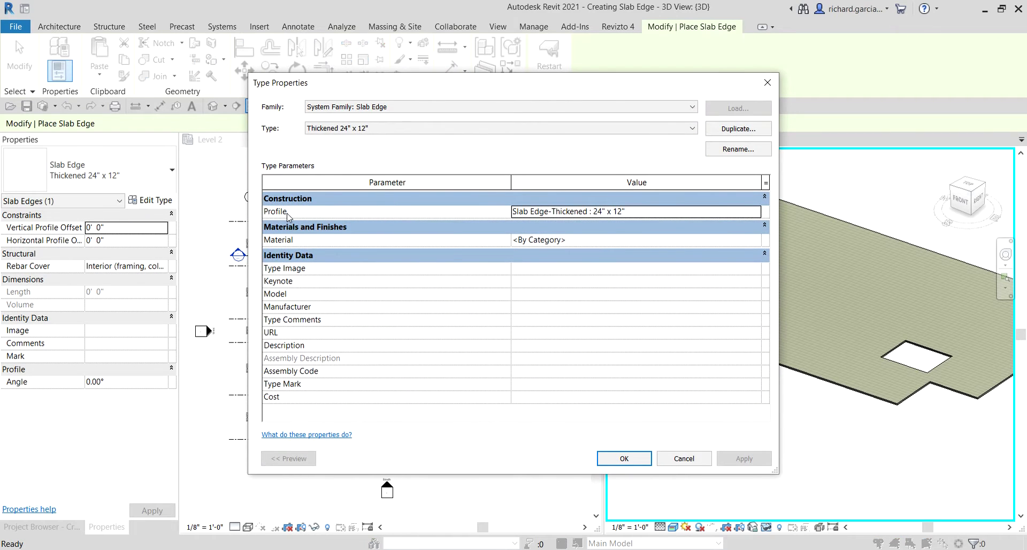
- Review the Thickened 24" x 12" profile and type lists, cancel unchanged, and exit slab edge placement
left_click(756, 214)
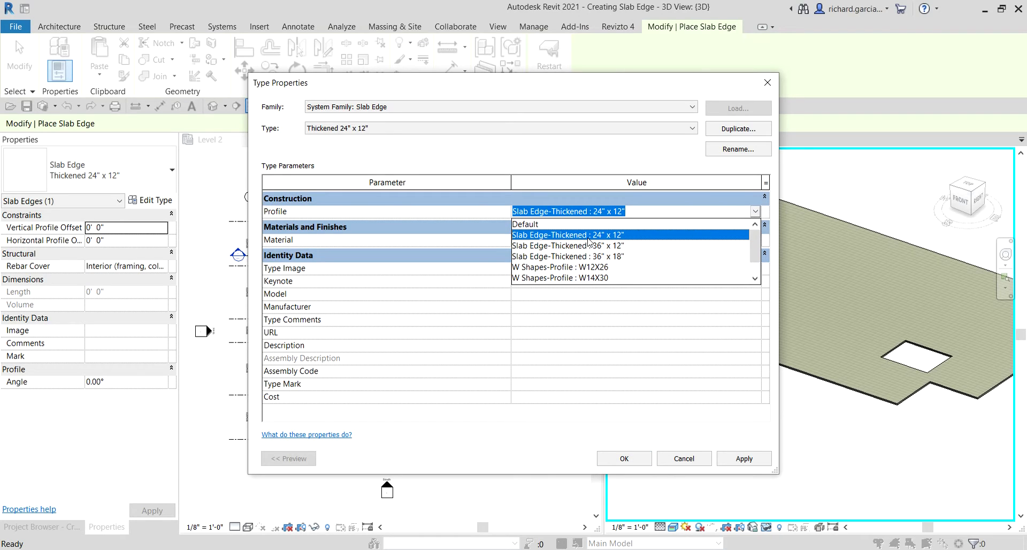
left_click(341, 129)
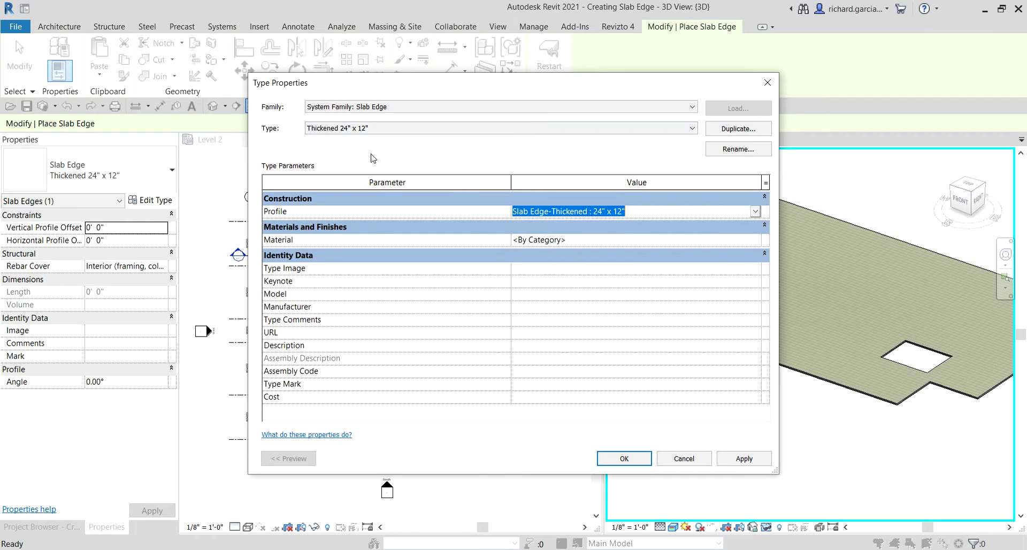
left_click(640, 131)
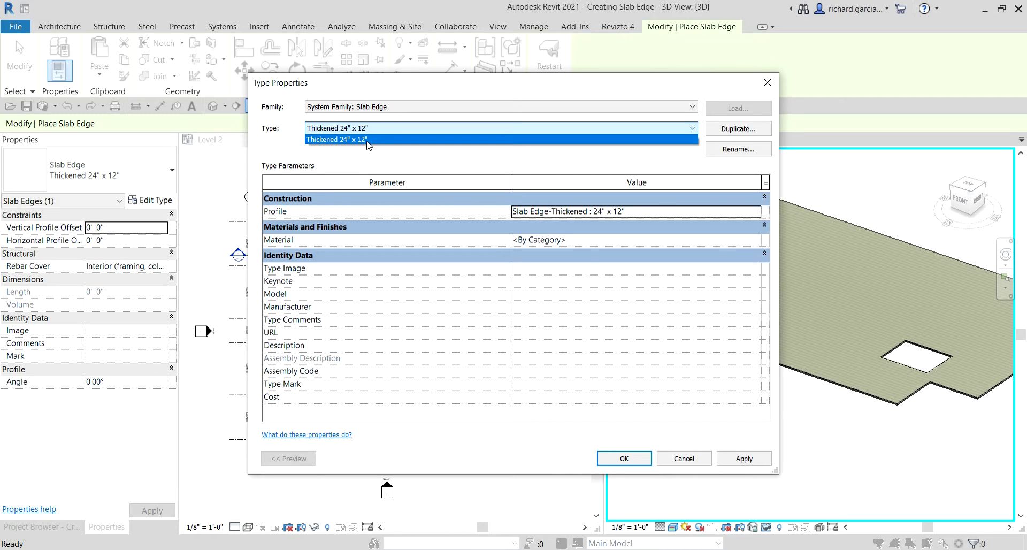
left_click(379, 160)
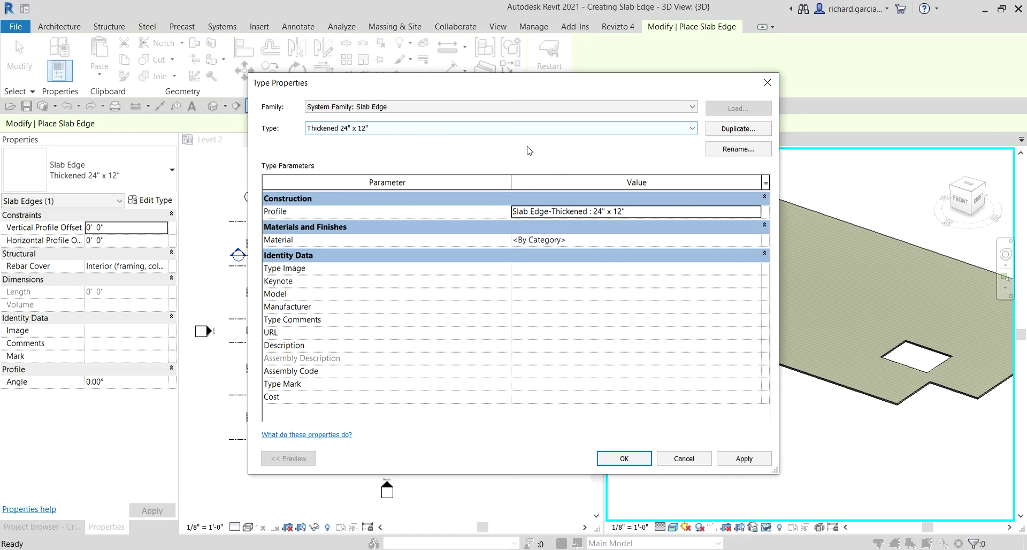
left_click(756, 213)
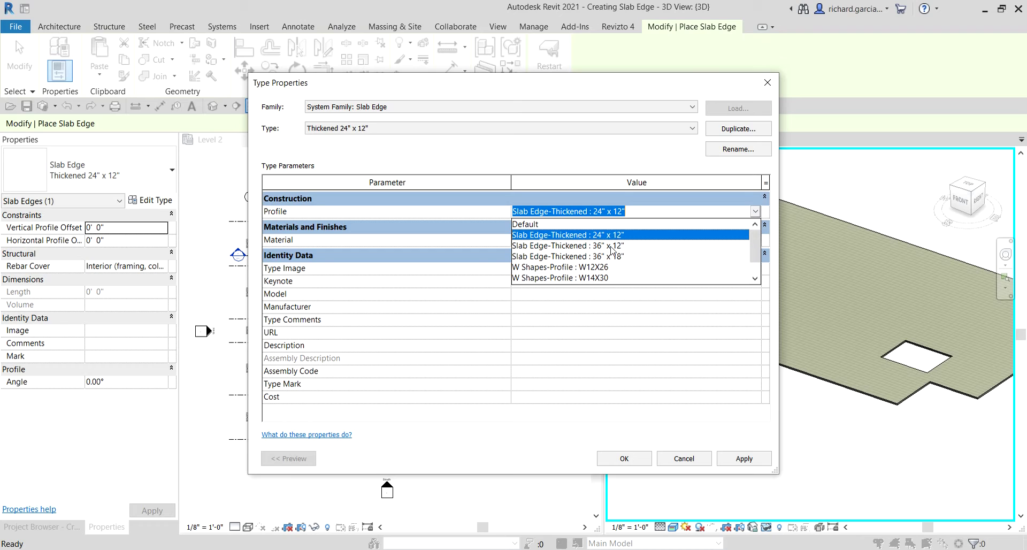
left_click(516, 208)
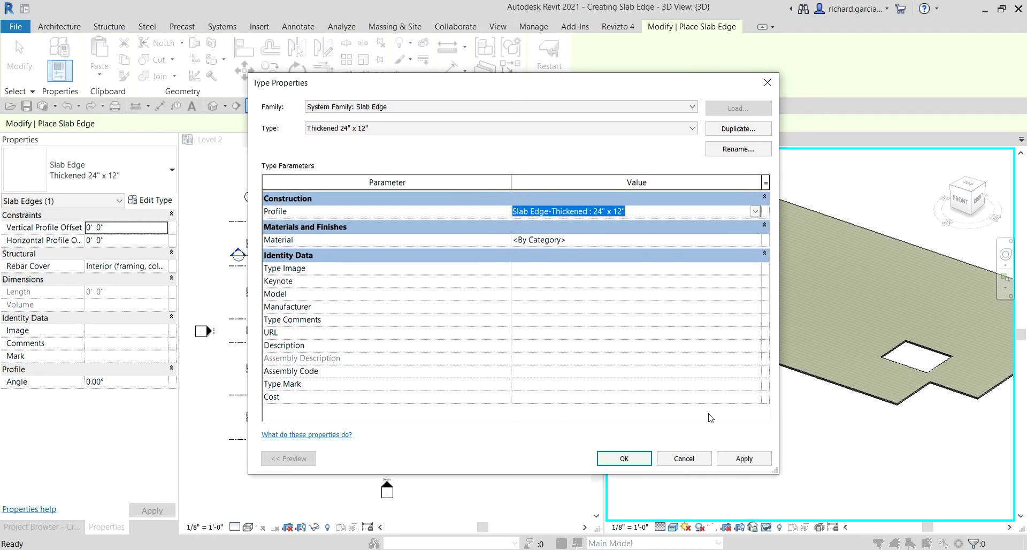
left_click(685, 459)
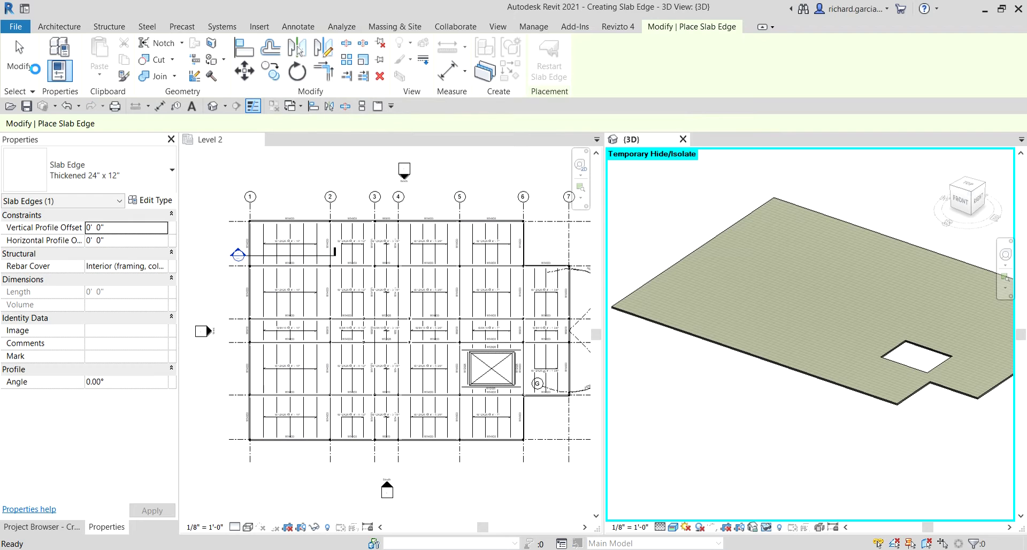
left_click(16, 61)
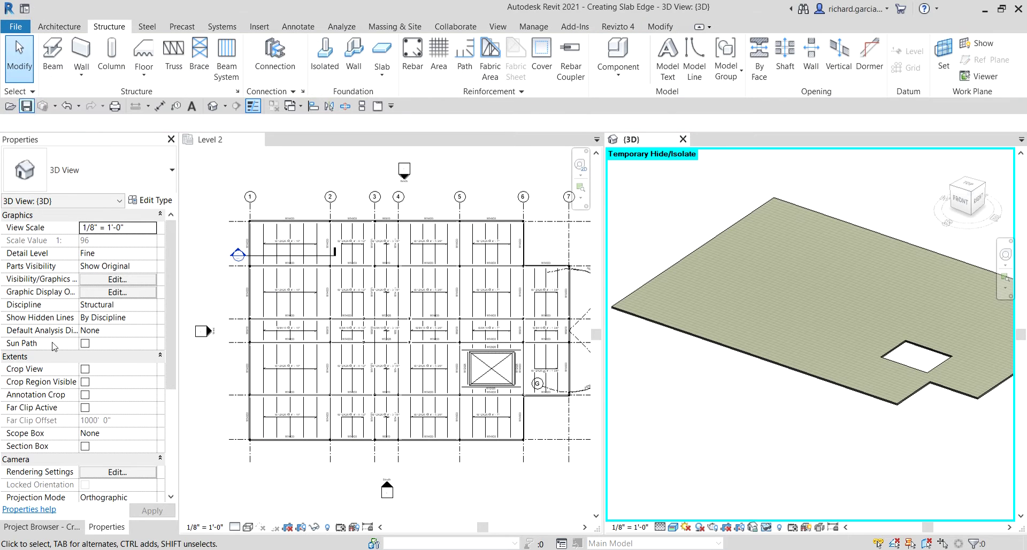
- Expand Families > Profiles > Slab Edge-Thickened and open the 24" x 12" type's properties
left_click(51, 530)
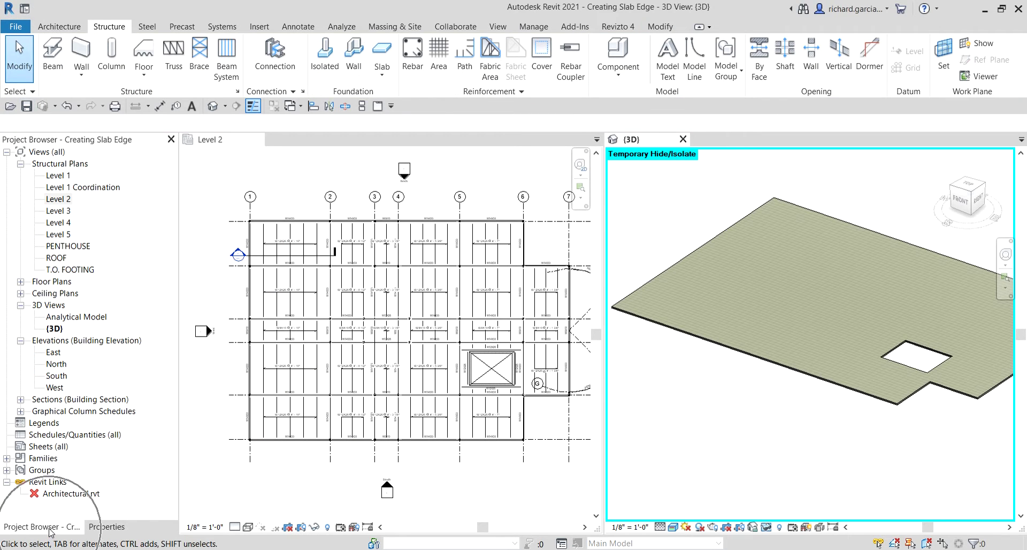
left_click(7, 458)
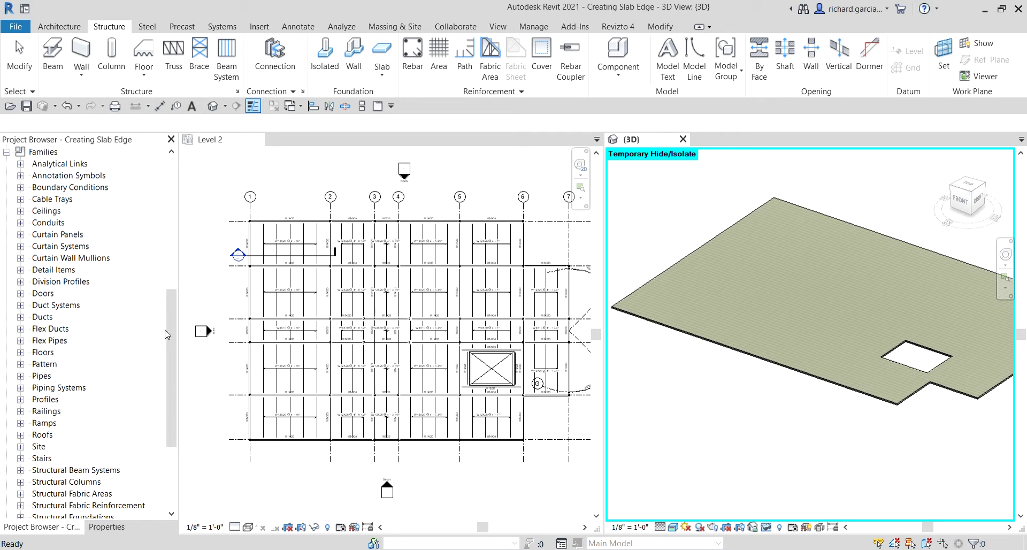
left_click_drag(170, 320, 171, 331)
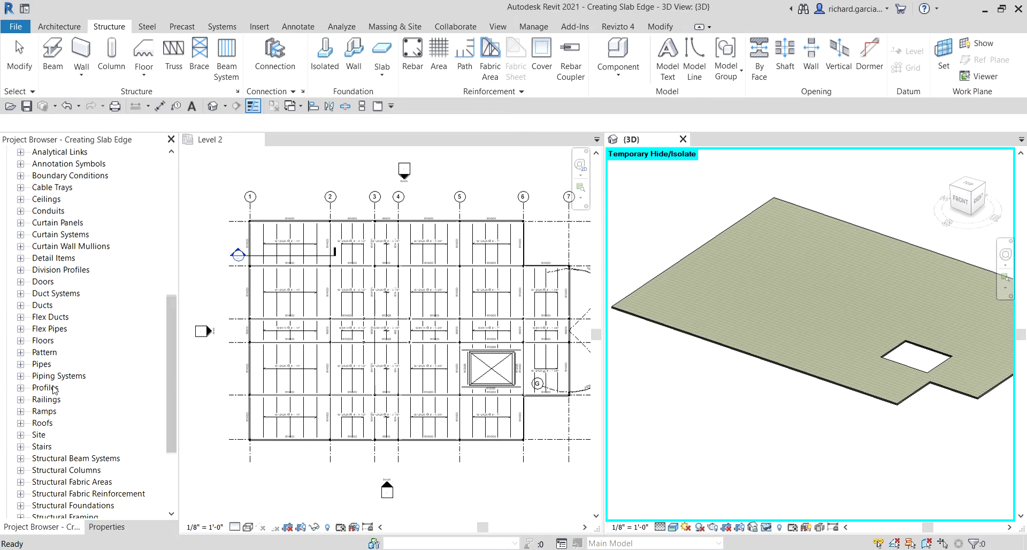
scroll(47, 388, "up", 2)
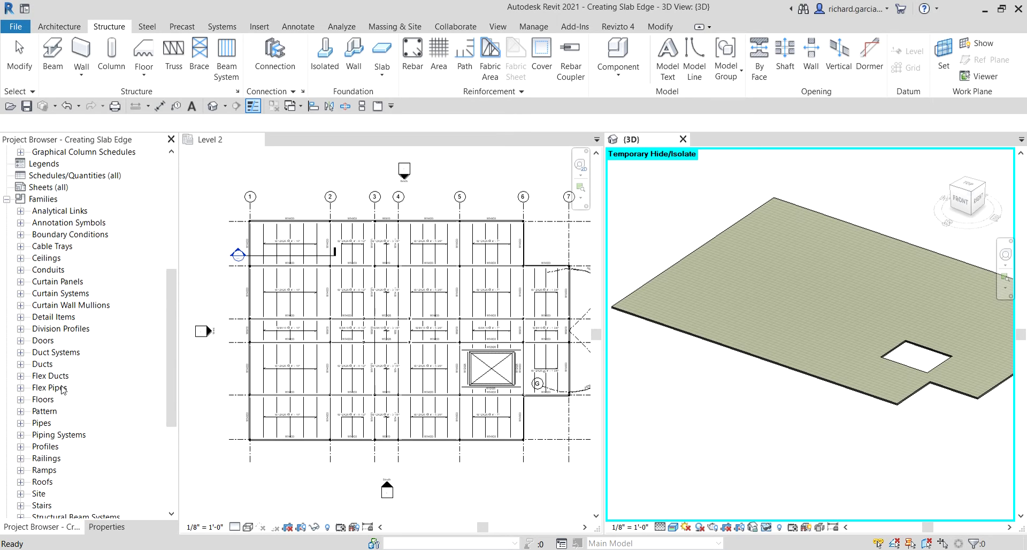
scroll(75, 313, "down", 1)
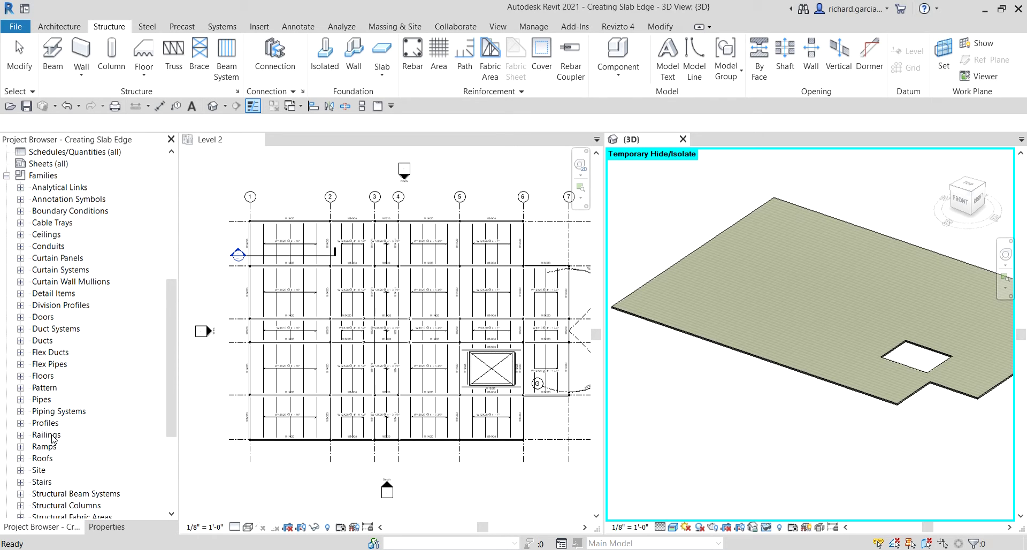
left_click(21, 422)
scroll(64, 427, "down", 3)
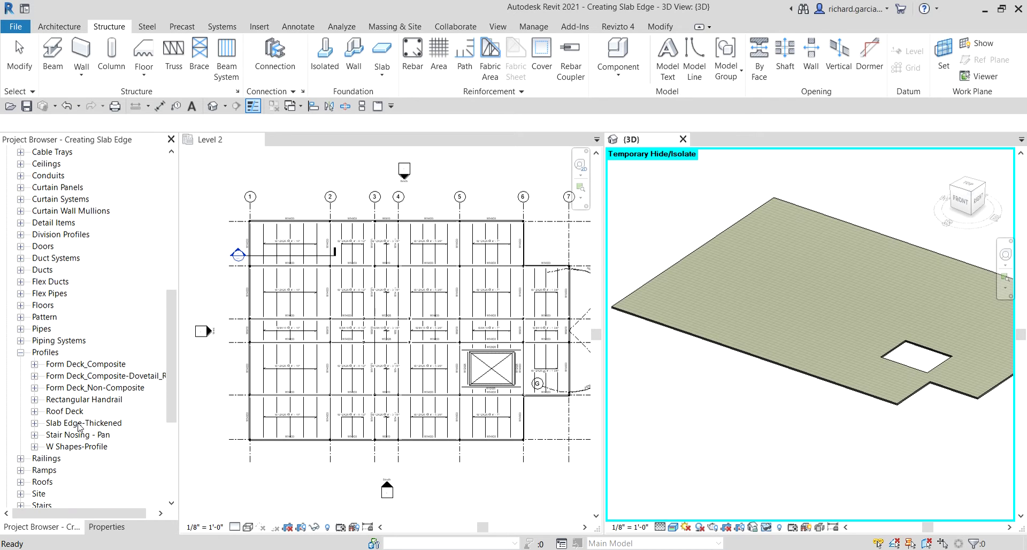
left_click(34, 423)
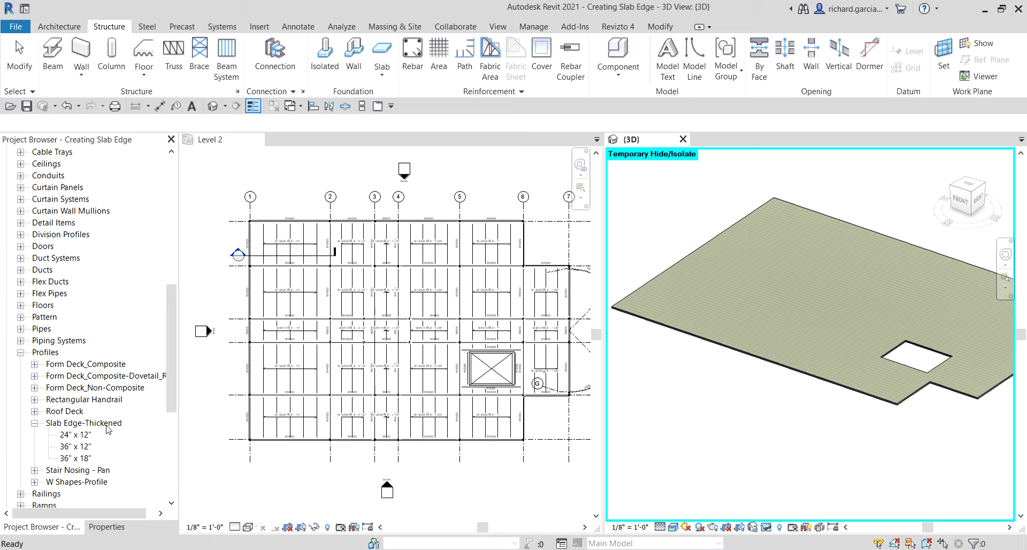
double_click(75, 436)
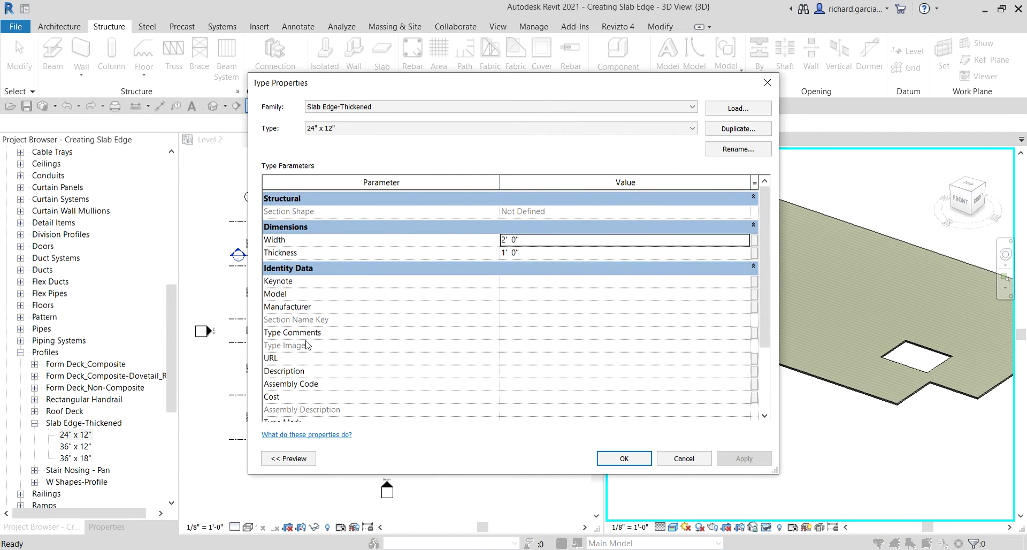
- Duplicate the profile as 60" x 12" with Width 5' and Thickness 1'
left_click(729, 134)
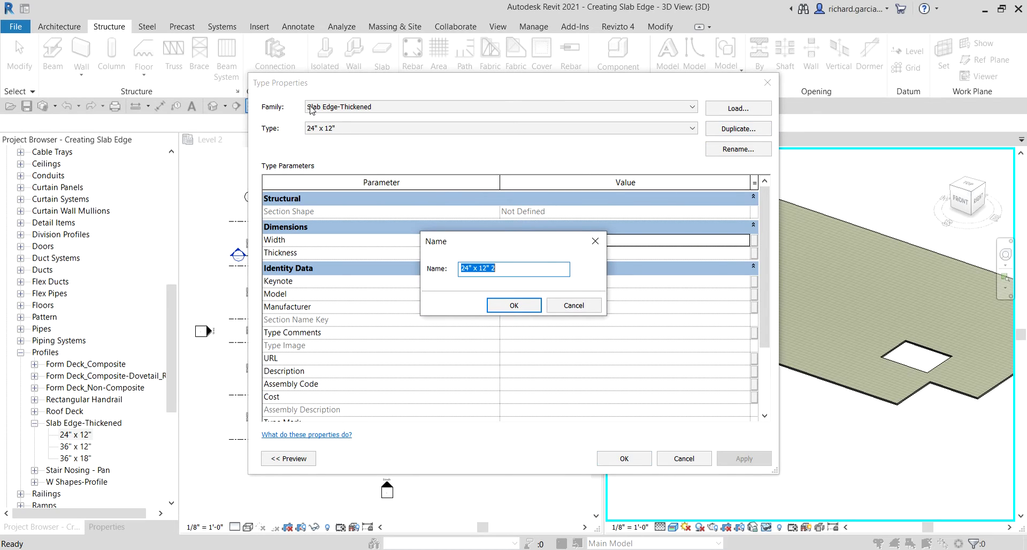
left_click(469, 268)
key("BackSpace")
key("BackSpace")
type("60")
left_click(513, 308)
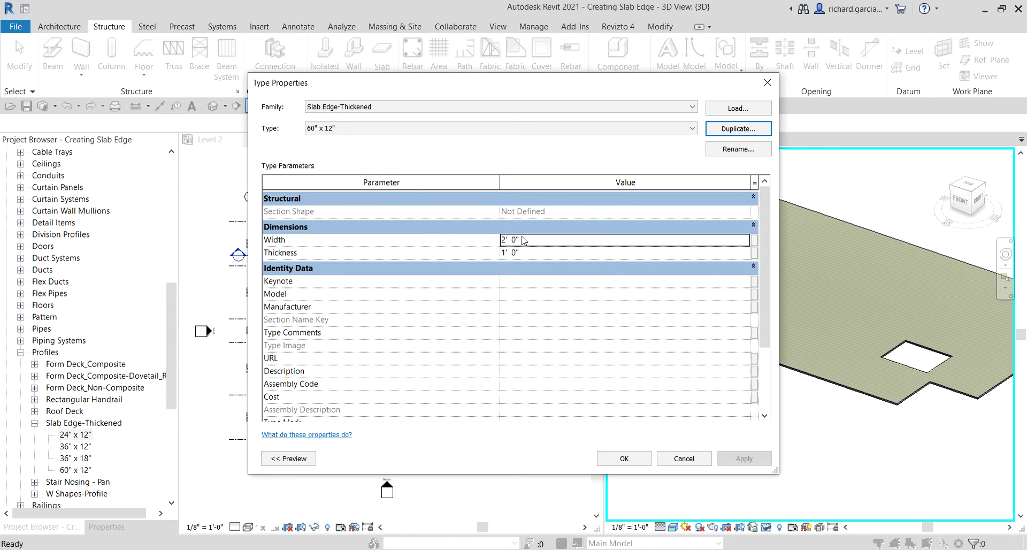
left_click(530, 243)
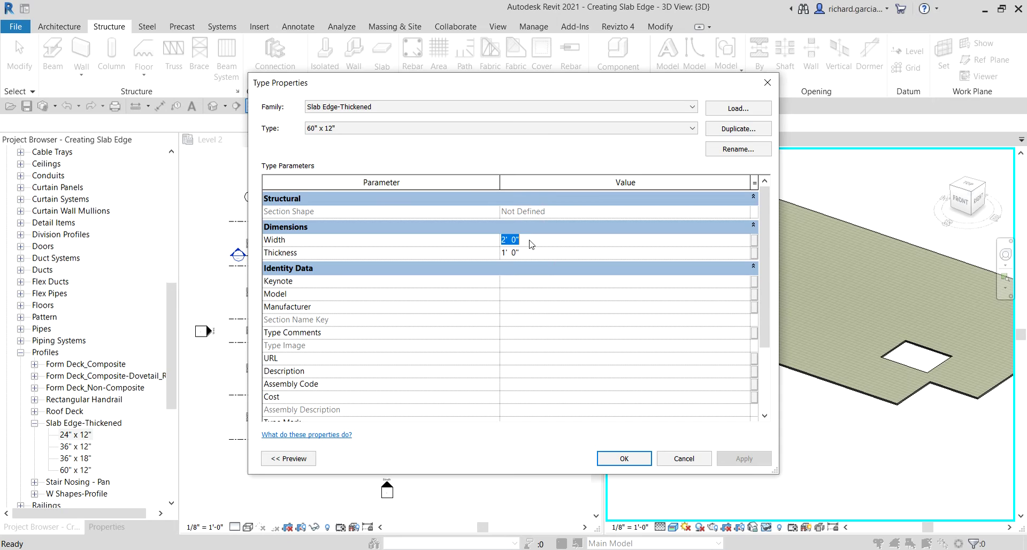
type("5")
left_click(529, 252)
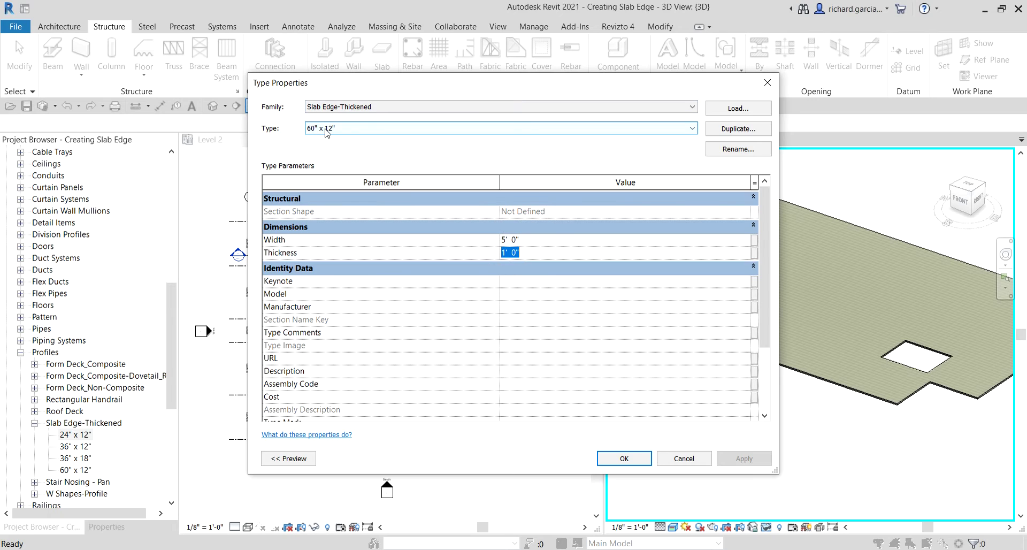
left_click(622, 459)
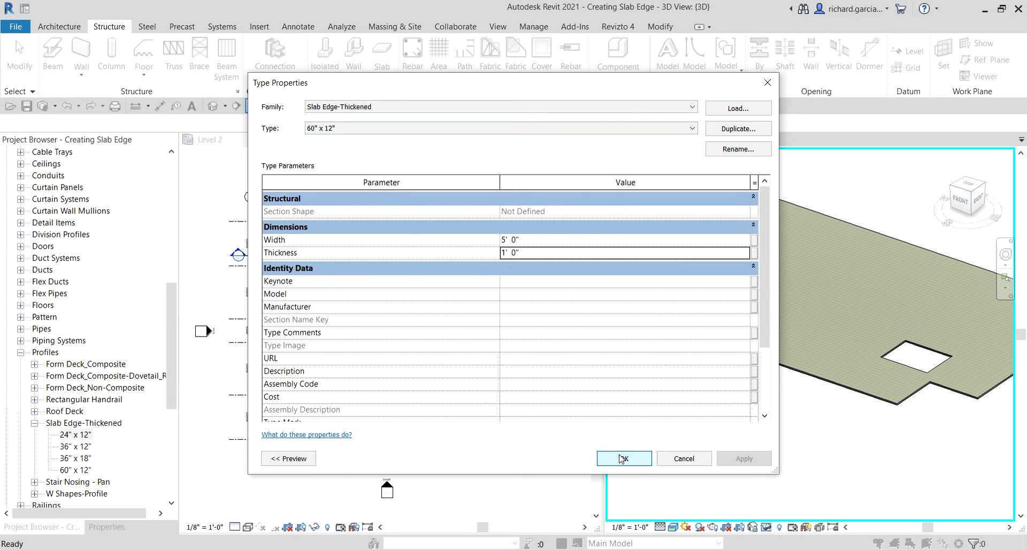
- Activate the Level 2 plan, start Floor: Slab Edge, and open its type properties
left_click(74, 474)
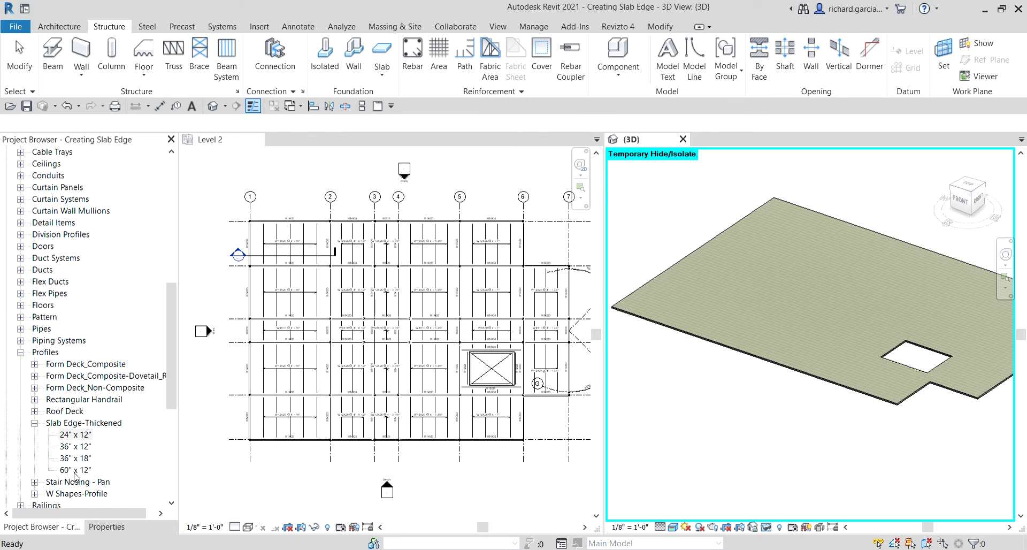
left_click(271, 487)
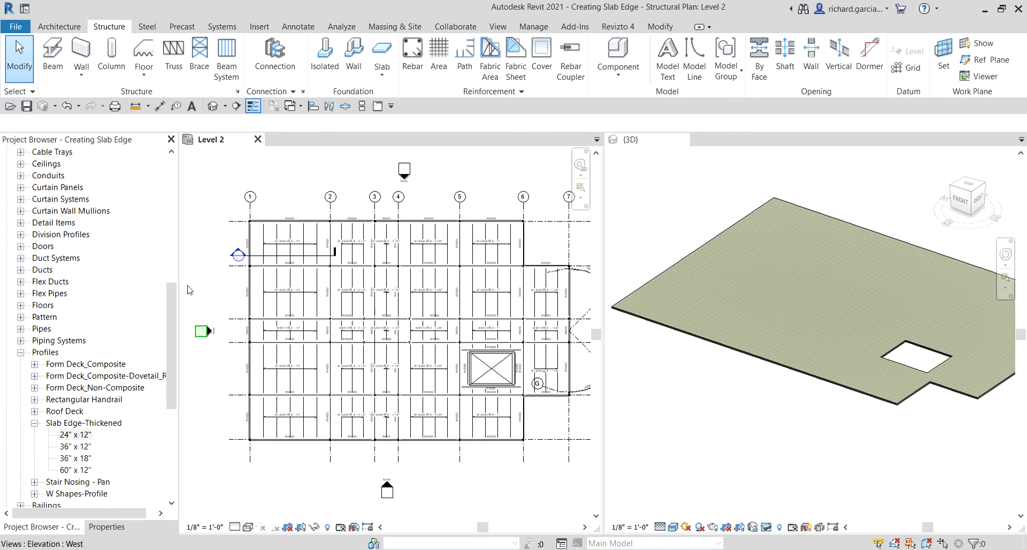
left_click(144, 76)
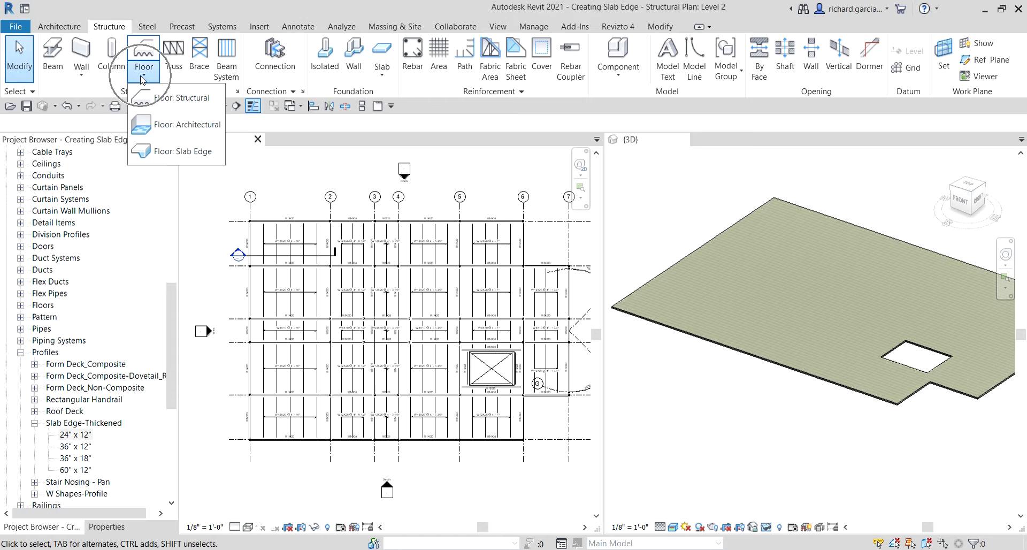
left_click(181, 161)
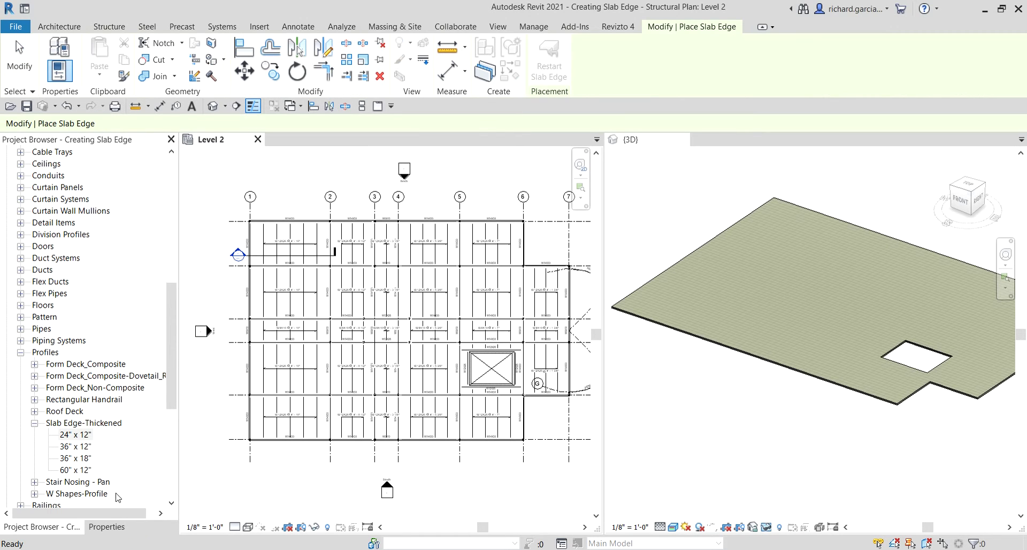
left_click(107, 526)
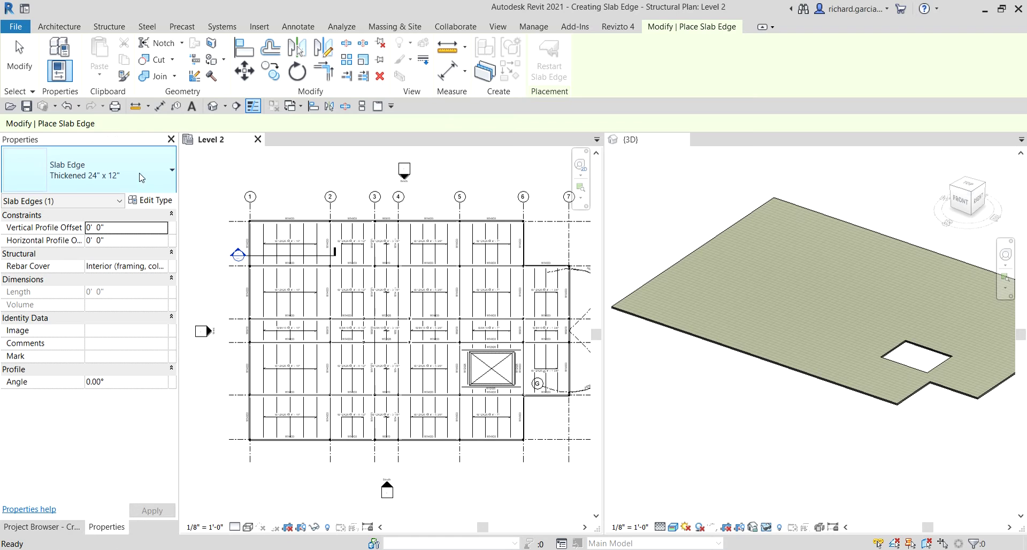
left_click(151, 200)
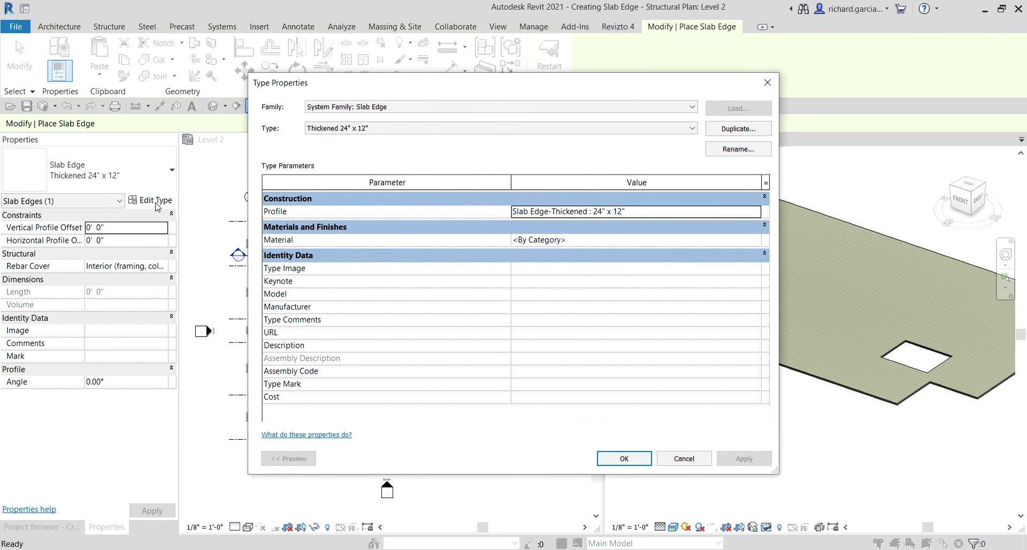
- Duplicate the slab edge type as Thickened 60" x 12"
left_click(712, 132)
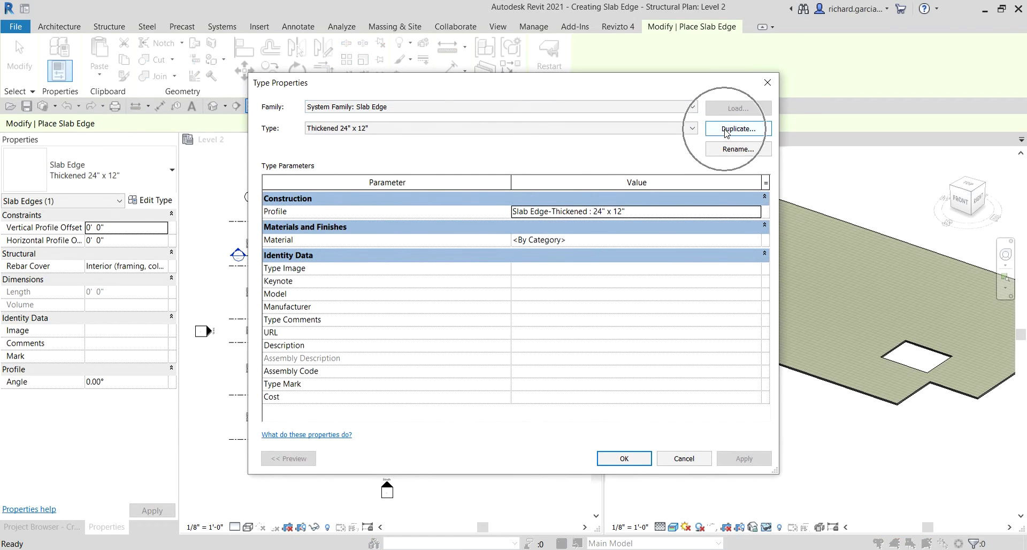
left_click(692, 128)
left_click(690, 140)
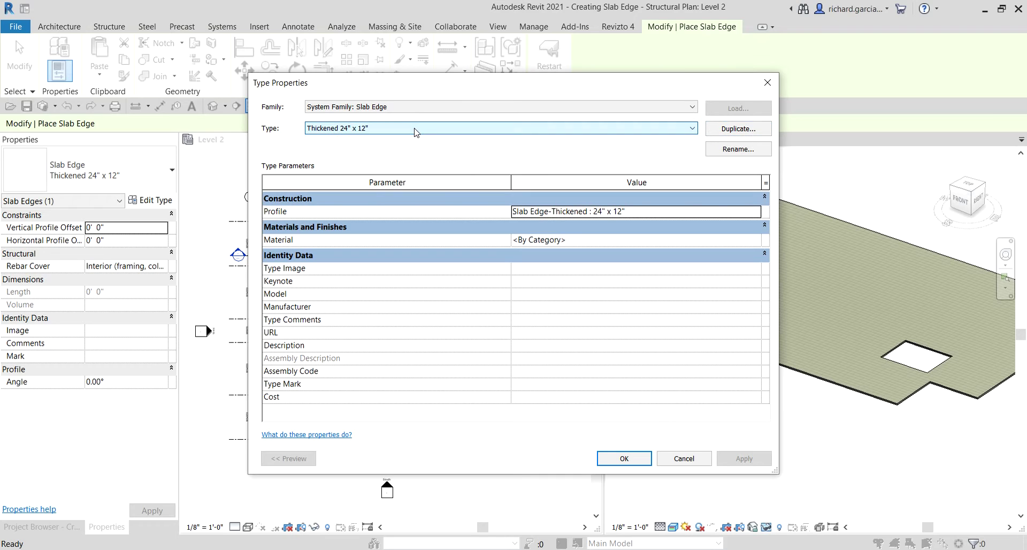
left_click(729, 128)
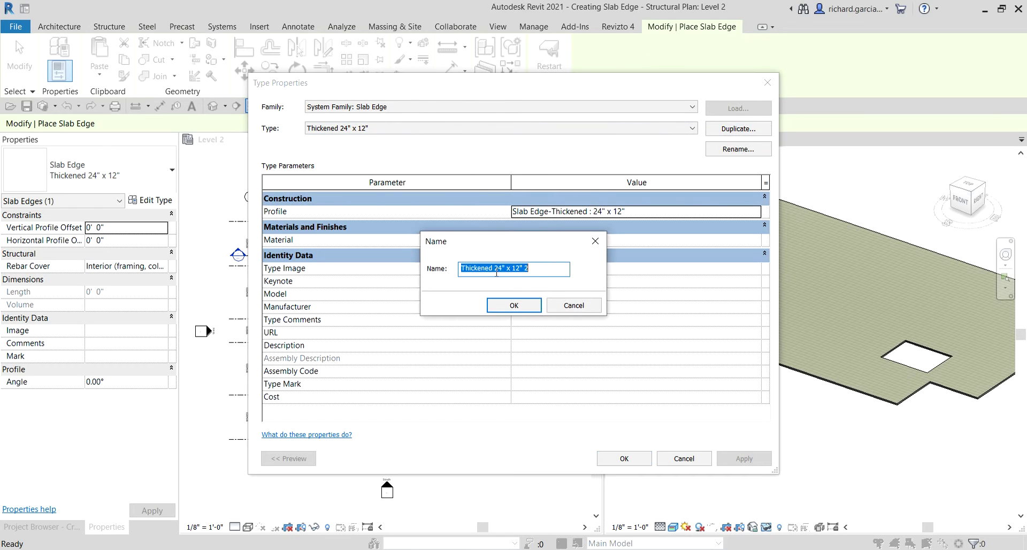
left_click(503, 268)
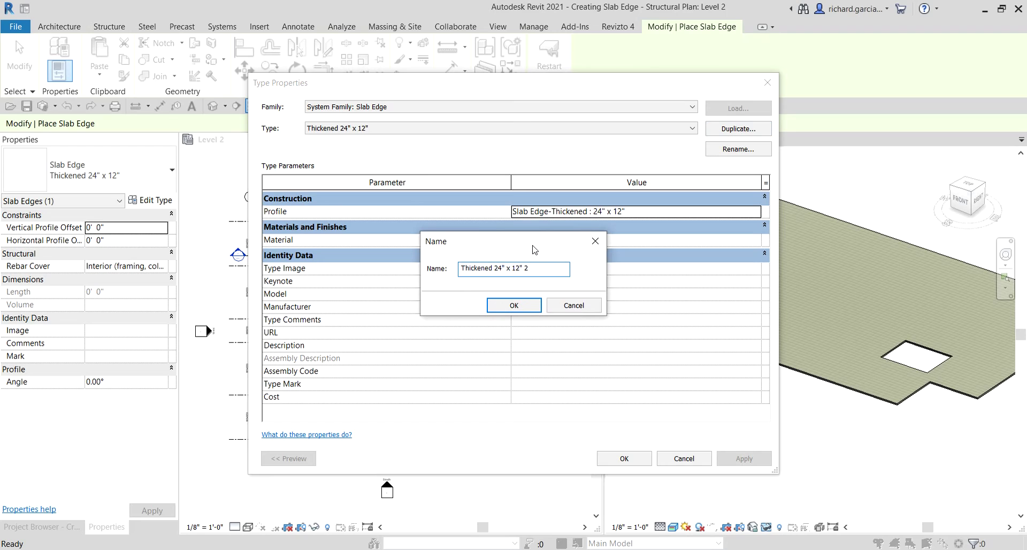
key("BackSpace")
key("BackSpace")
type("60")
left_click(514, 305)
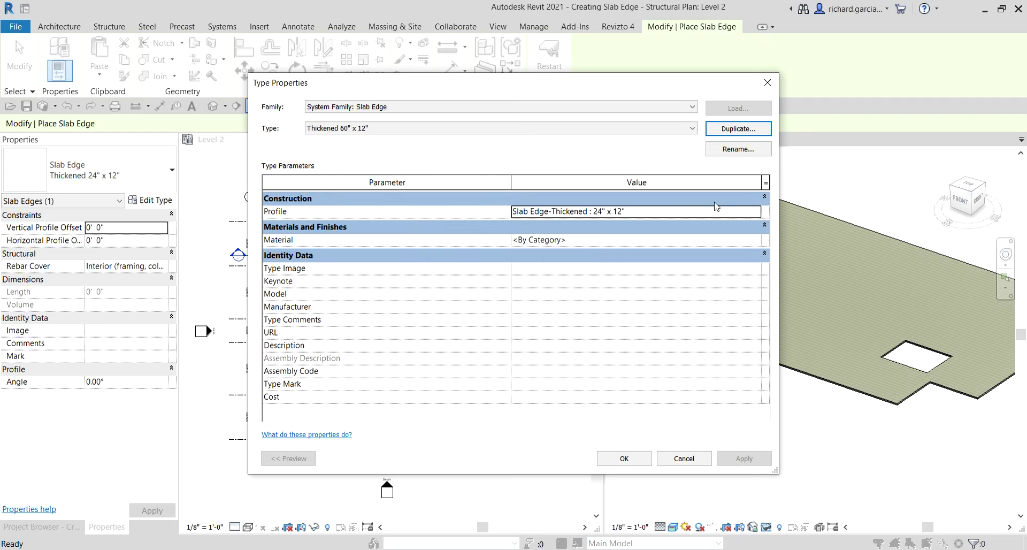
- Set the new type's Profile to Slab Edge-Thickened : 60" x 12"
left_click(759, 216)
left_click(756, 213)
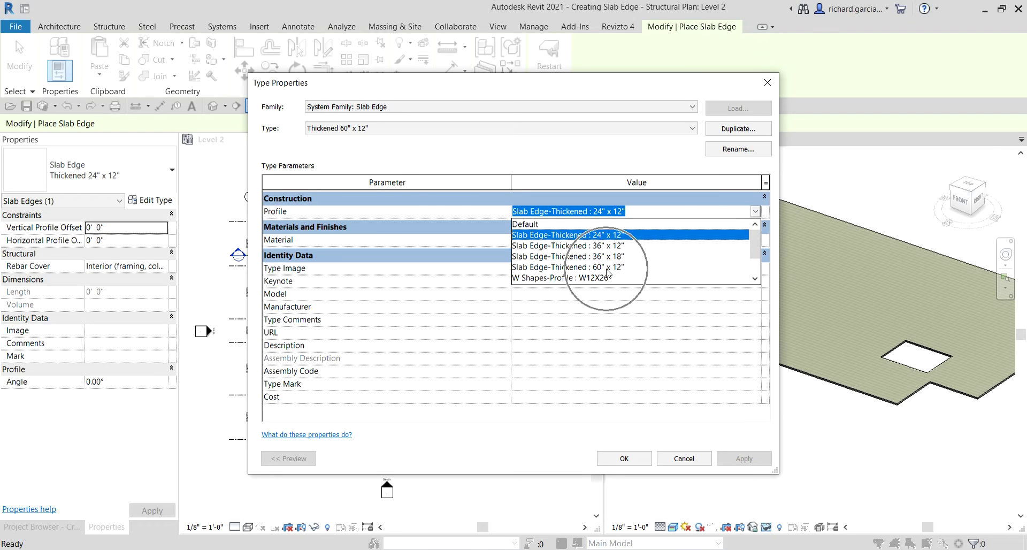
left_click(607, 267)
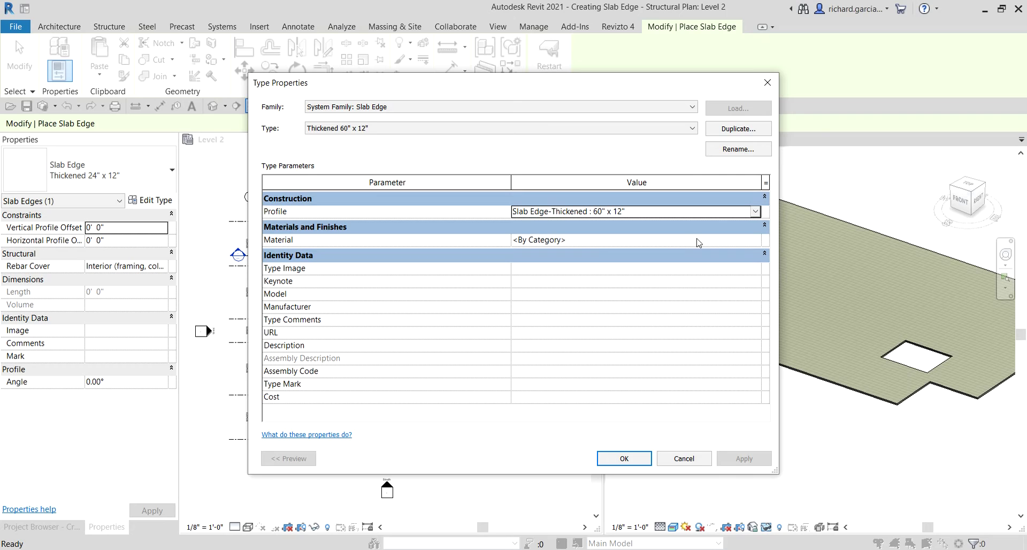
left_click(629, 242)
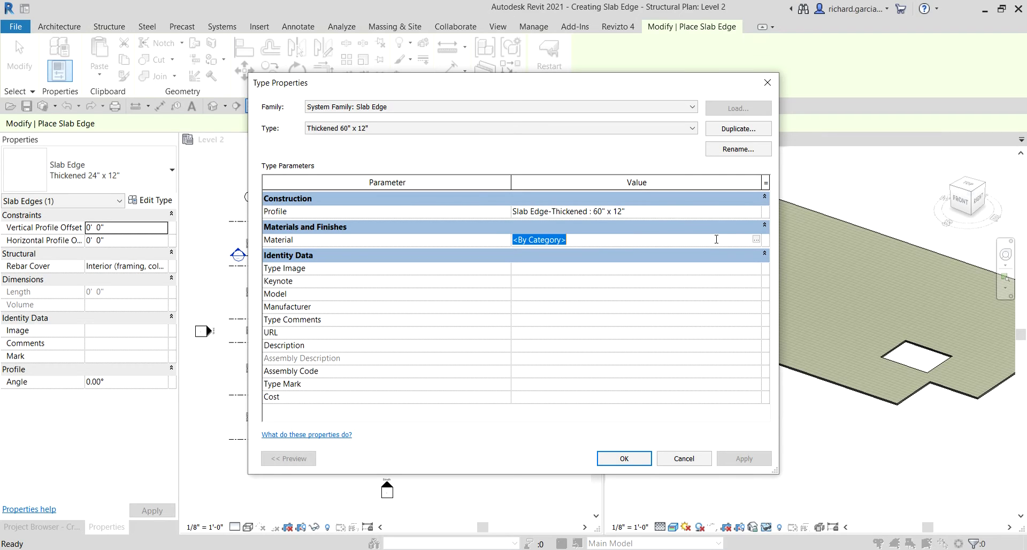
- Search 'concrete', assign Concrete as the slab edge material, and accept the type settings
left_click(757, 240)
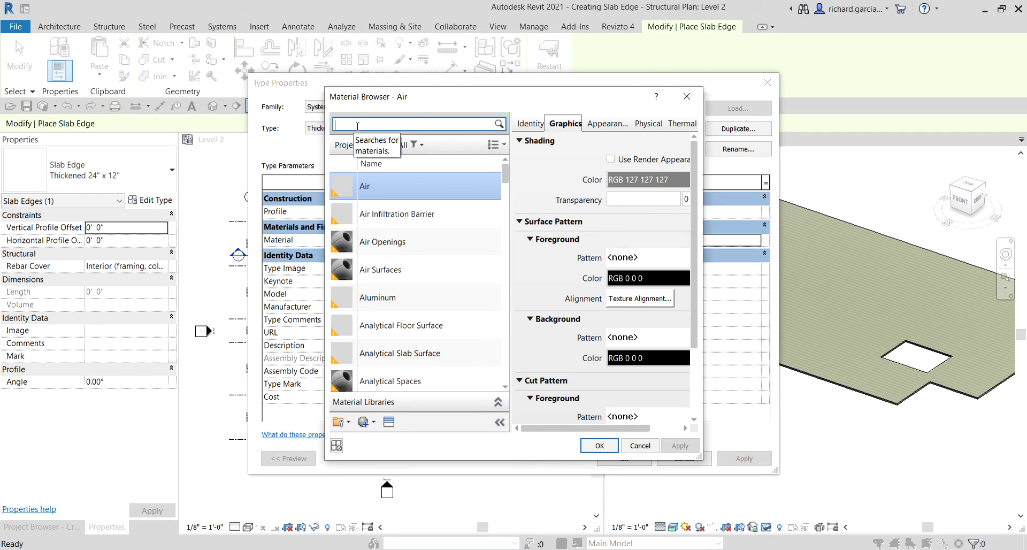
type("conc")
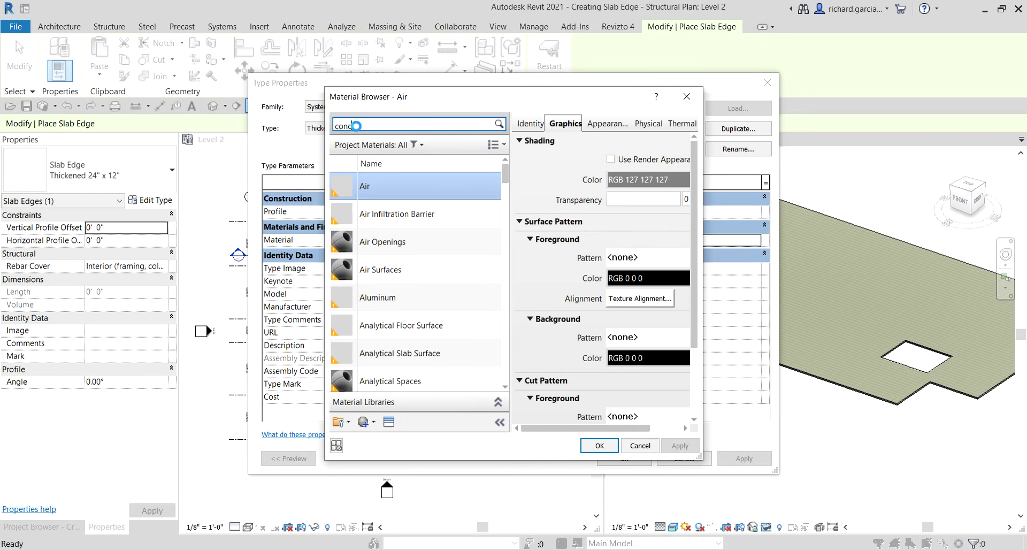
type("rete")
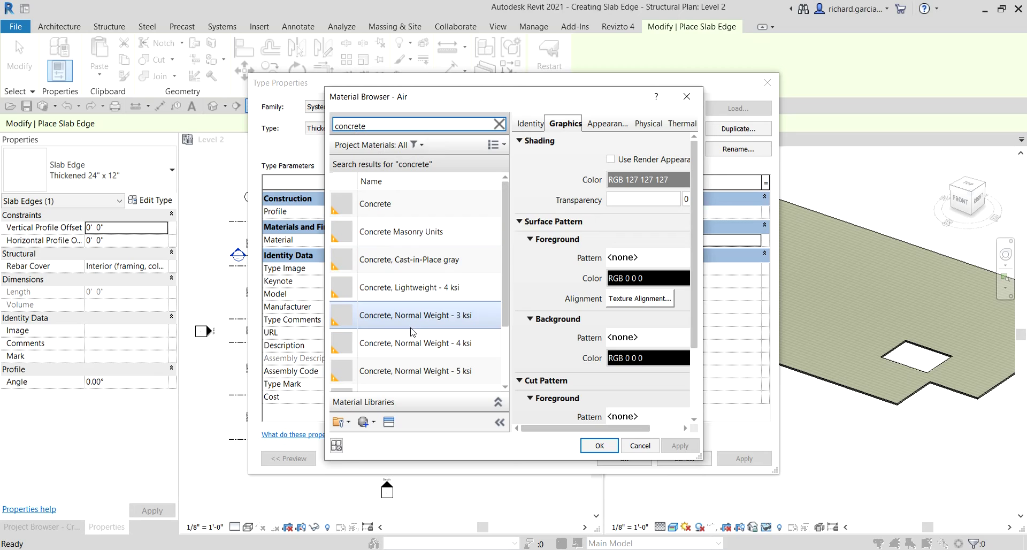
left_click(398, 204)
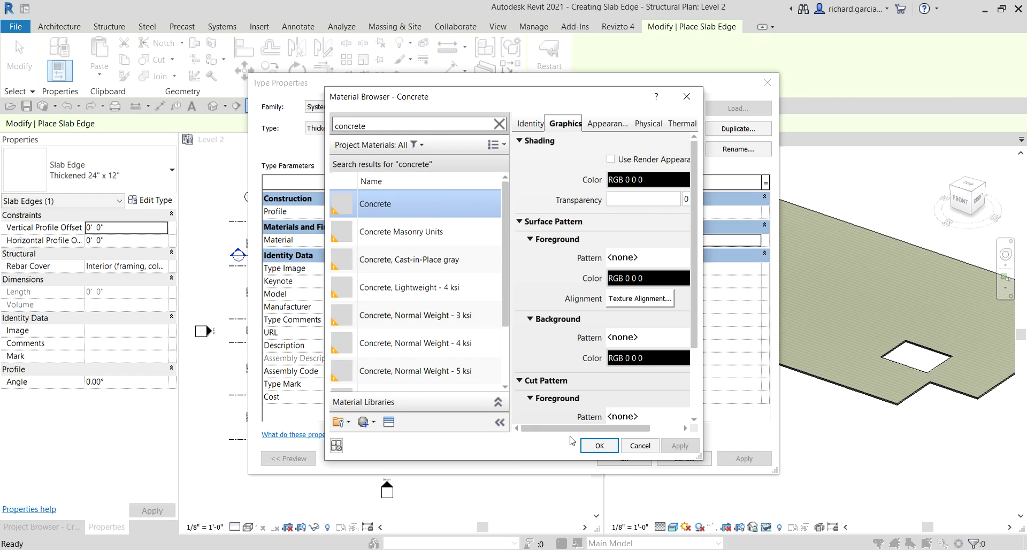
left_click(596, 444)
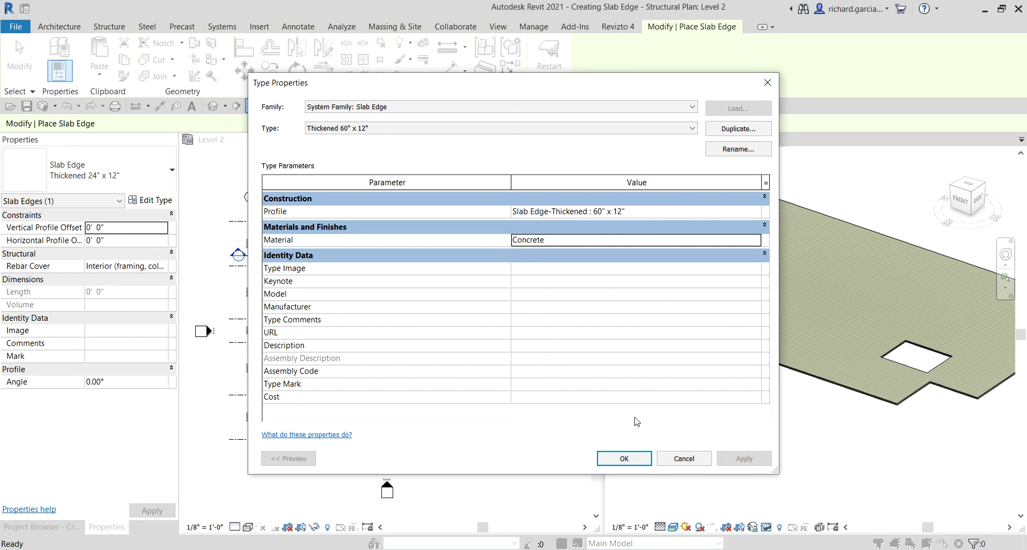
left_click(625, 459)
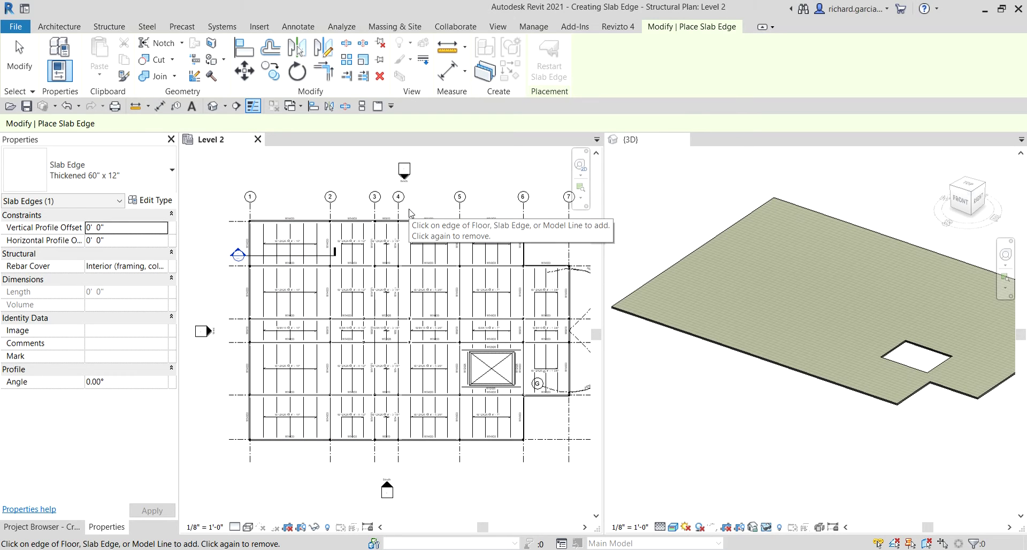
- Place thickened slab edges along the first three top edges of the floor in 3D
scroll(776, 316, "down", 3)
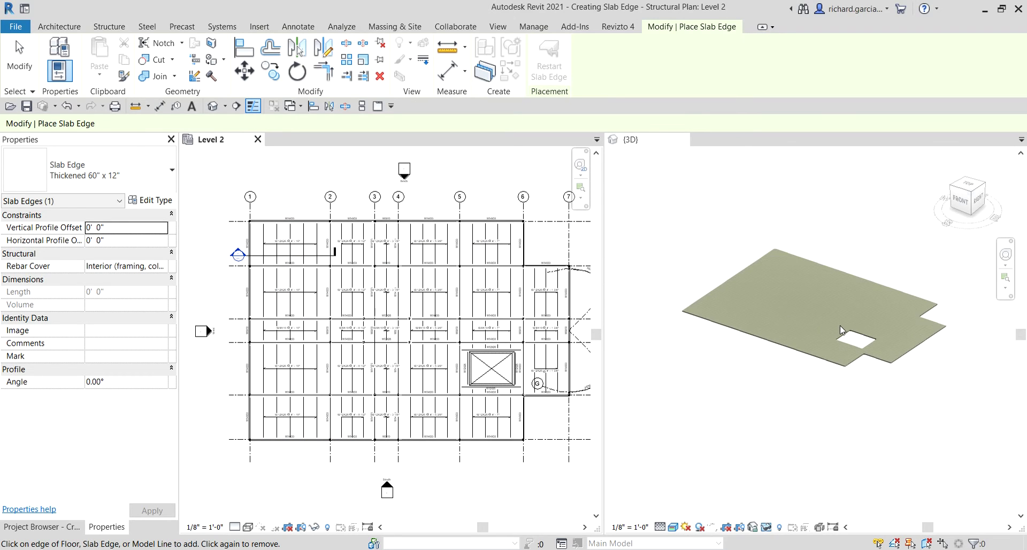
left_click(840, 326)
scroll(849, 271, "up", 6)
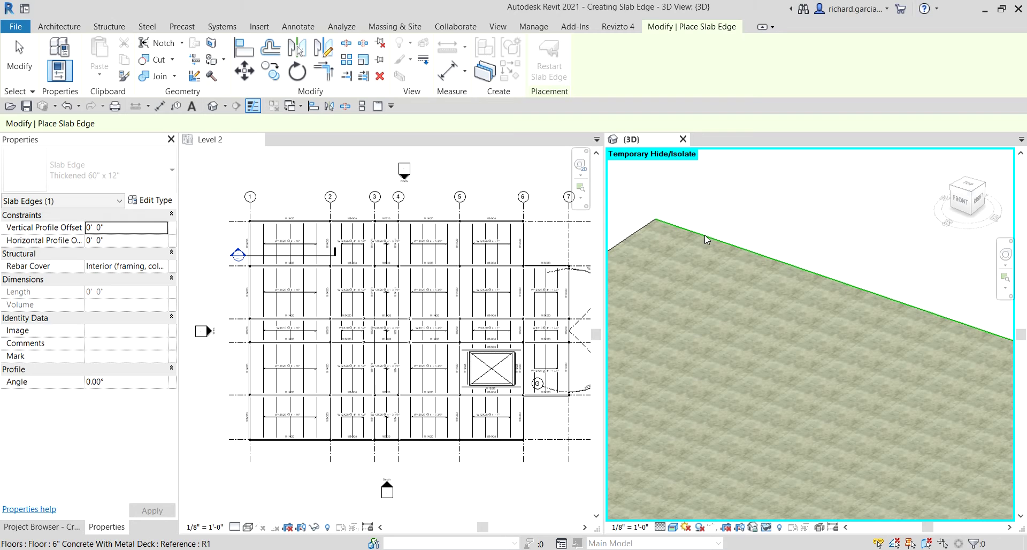
left_click(704, 235)
scroll(856, 332, "down", 6)
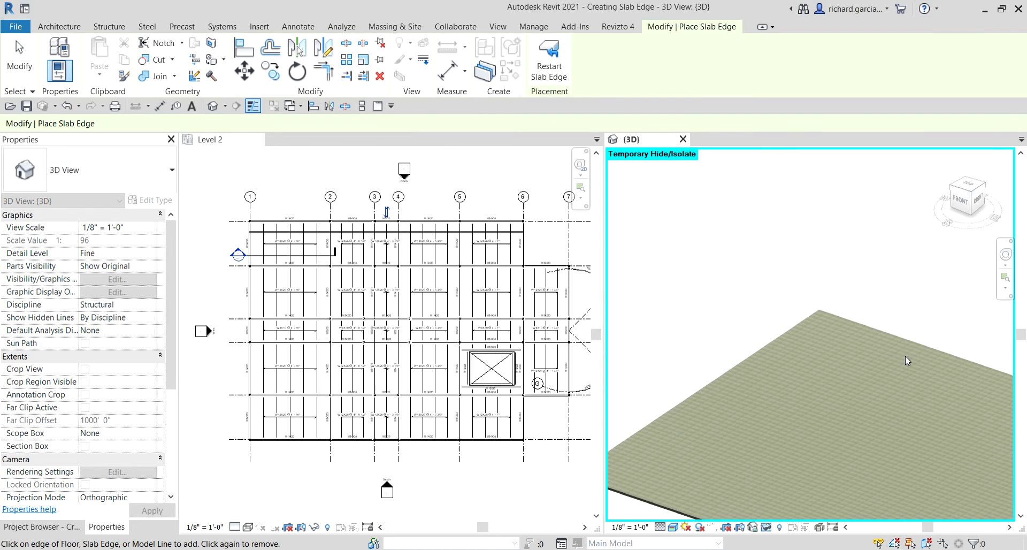
middle_click_drag(801, 236, 753, 304, "shift")
scroll(795, 276, "up", 5)
middle_click_drag(794, 276, 842, 314, "shift")
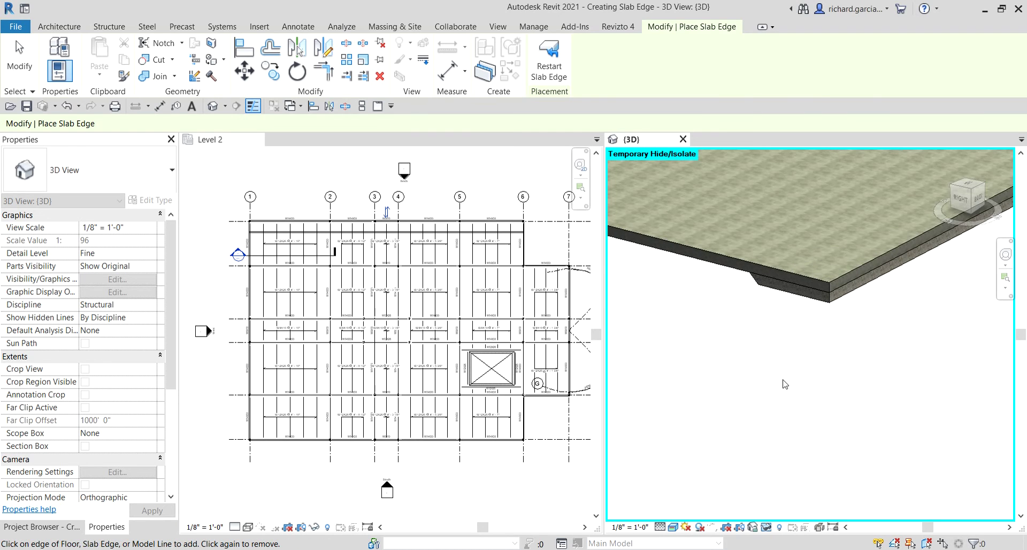
middle_click_drag(783, 382, 822, 229, "shift")
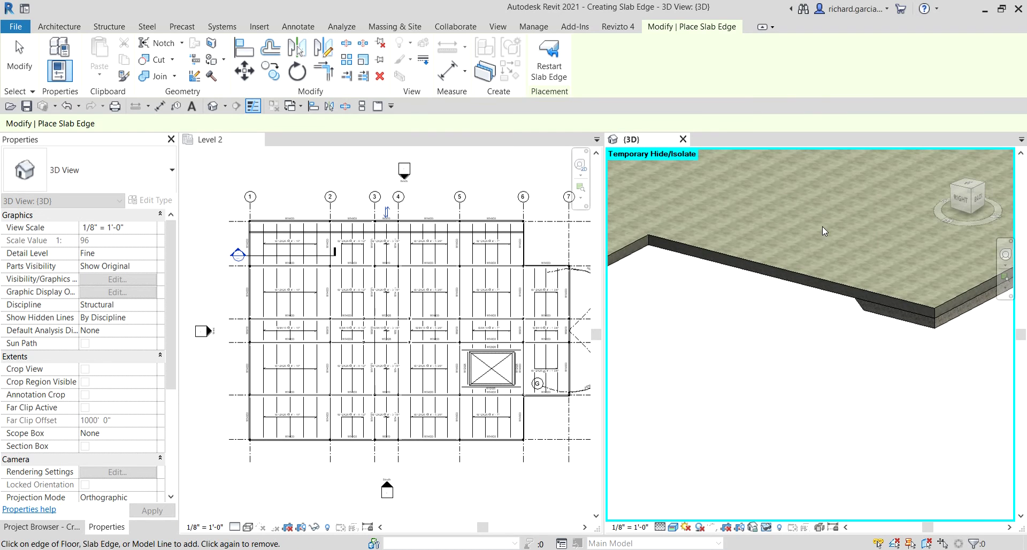
left_click(809, 286)
middle_click_drag(760, 390, 830, 280, "shift")
left_click(777, 252)
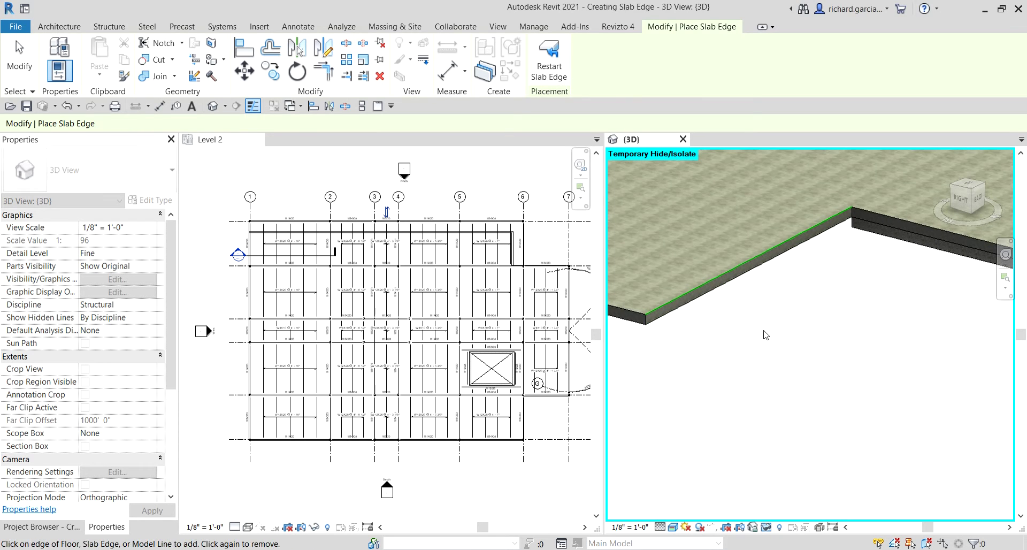
- Add slab edges around the notched corner and the adjoining straight floor edges
mouse_move(766, 336)
middle_mouse_down("shift")
mouse_move(796, 348)
mouse_move(776, 321)
middle_mouse_up("shift")
middle_click_drag(712, 337, 826, 275, "shift")
scroll(827, 321, "down", 5)
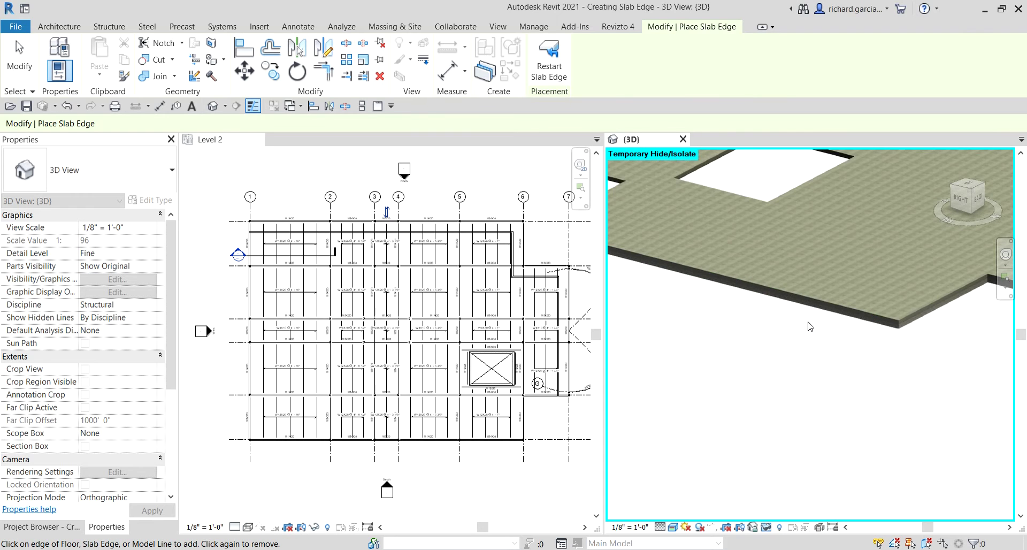
middle_click_drag(765, 332, 966, 366, "shift")
scroll(953, 343, "up", 4)
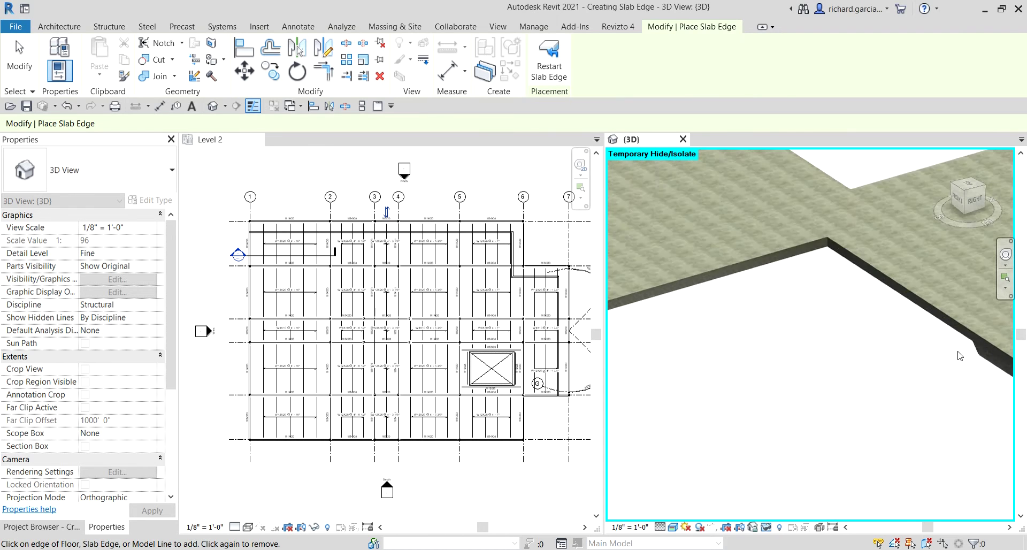
left_click(921, 288)
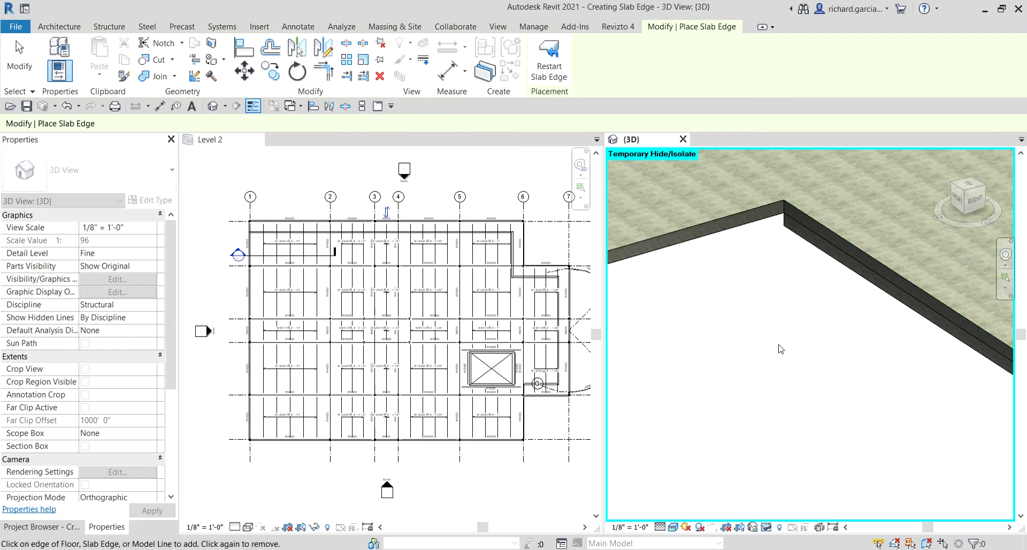
middle_click_drag(718, 348, 847, 239, "shift")
left_click(848, 239)
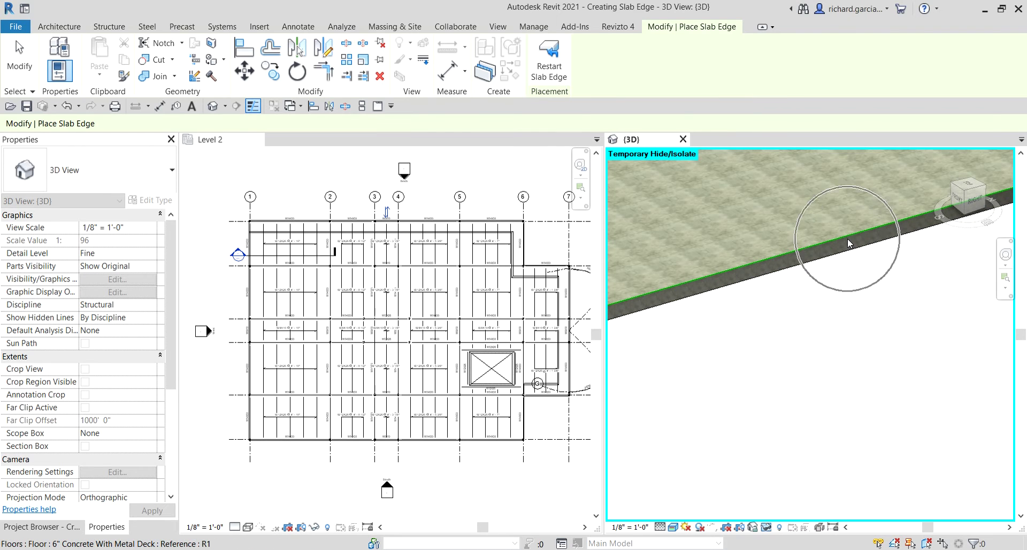
scroll(872, 289, "down", 5)
scroll(876, 369, "up", 5)
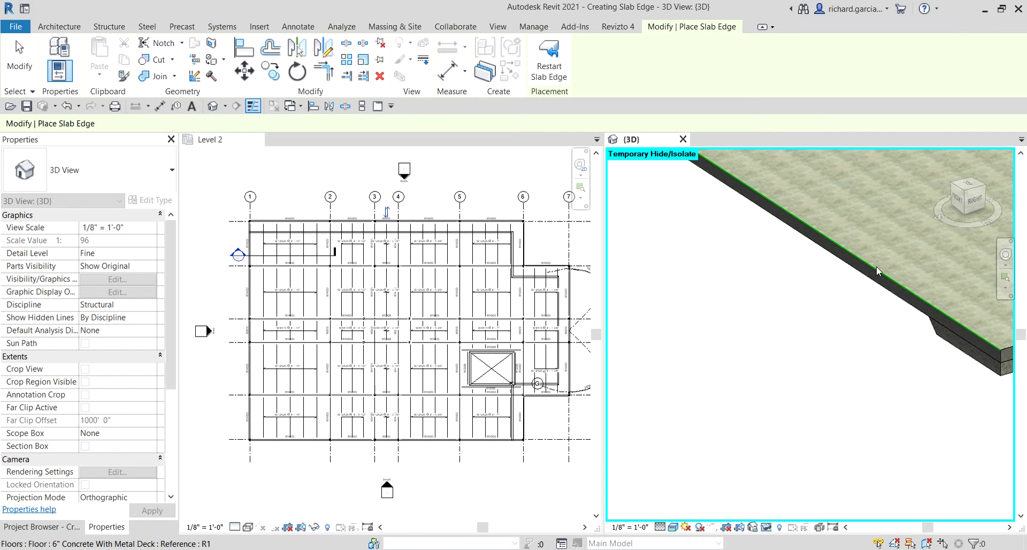
left_click(877, 267)
scroll(861, 293, "down", 5)
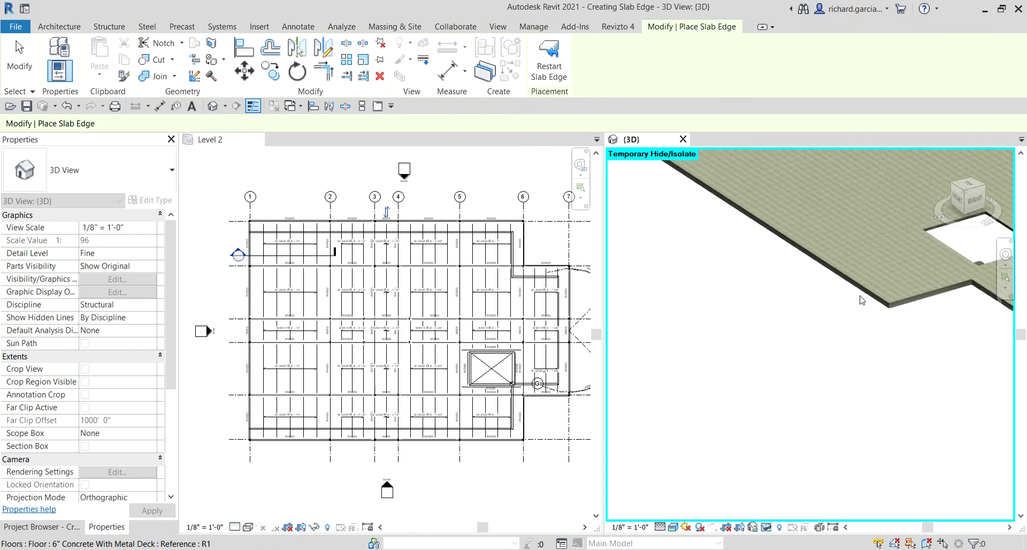
middle_click_drag(945, 428, 922, 335, "shift")
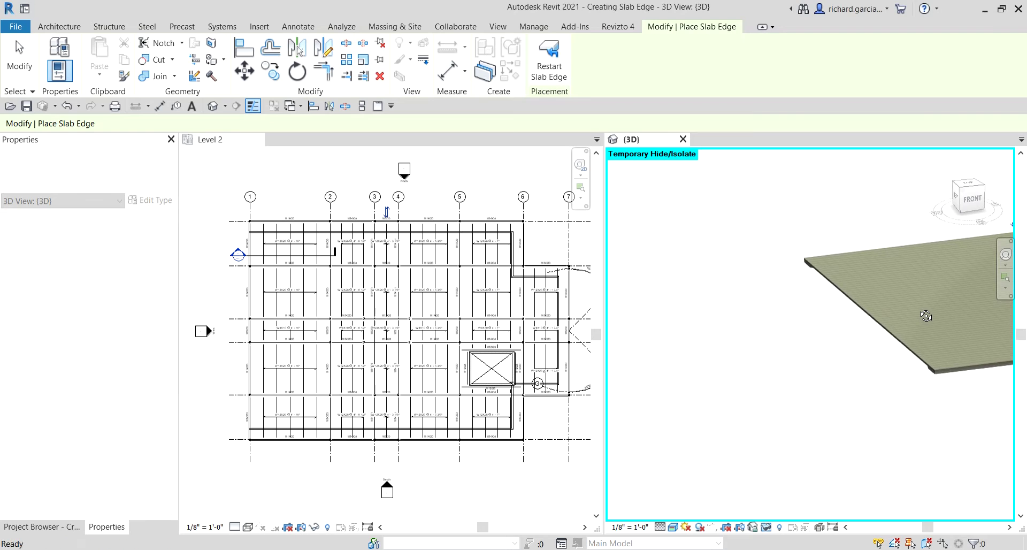
- Add the slab edge to the last remaining floor edge and end slab edge placement
scroll(927, 383, "up", 4)
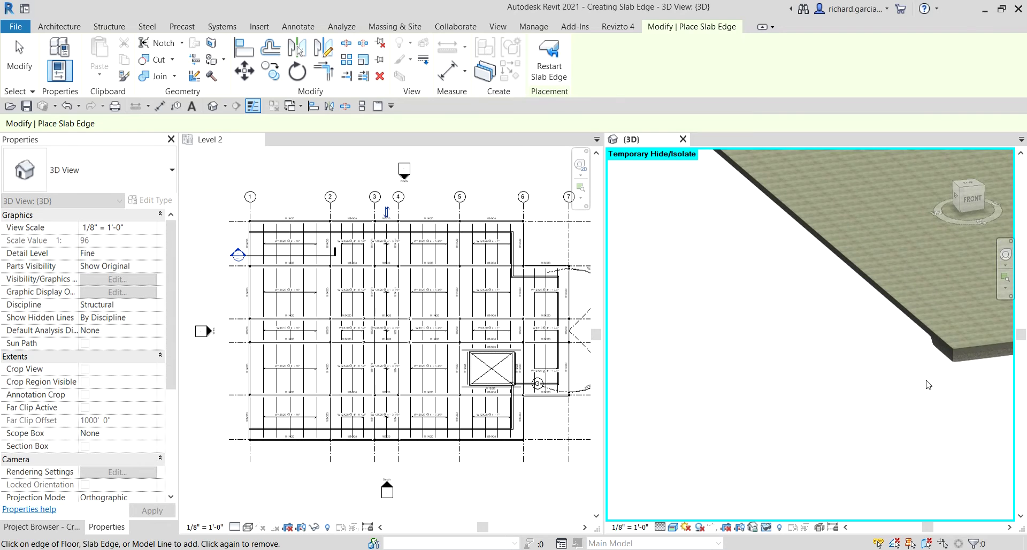
left_click(897, 300)
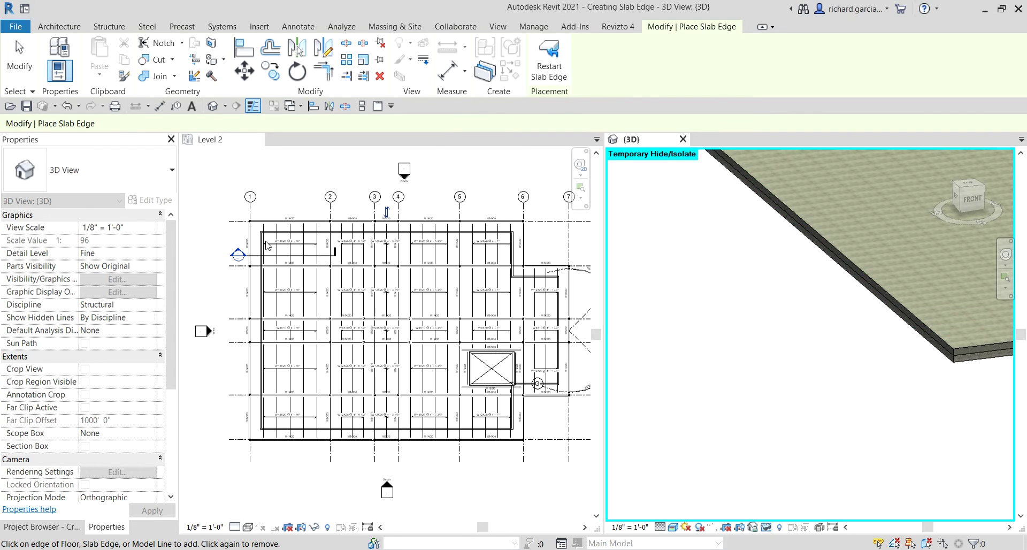
scroll(266, 245, "up", 6)
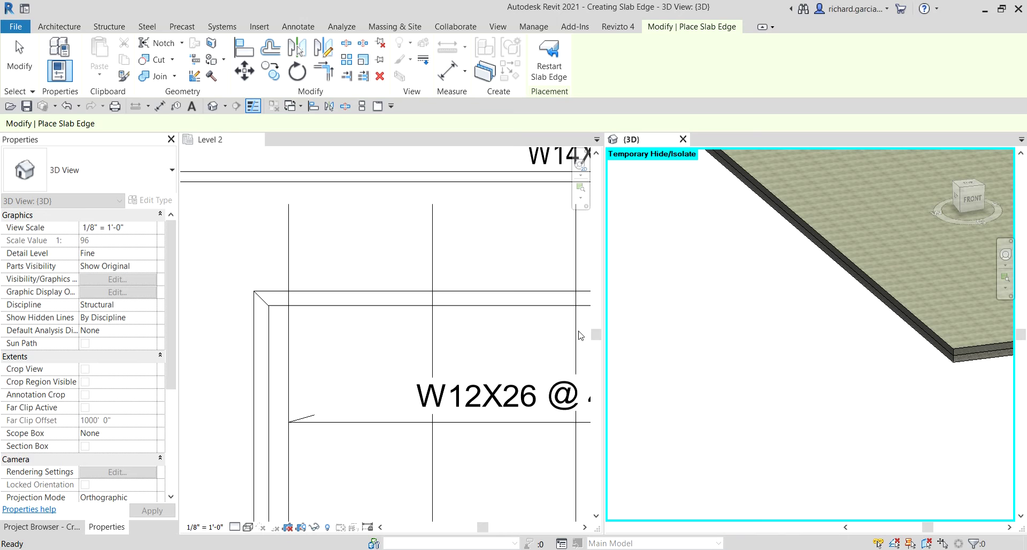
left_click(461, 306)
scroll(461, 302, "down", 3)
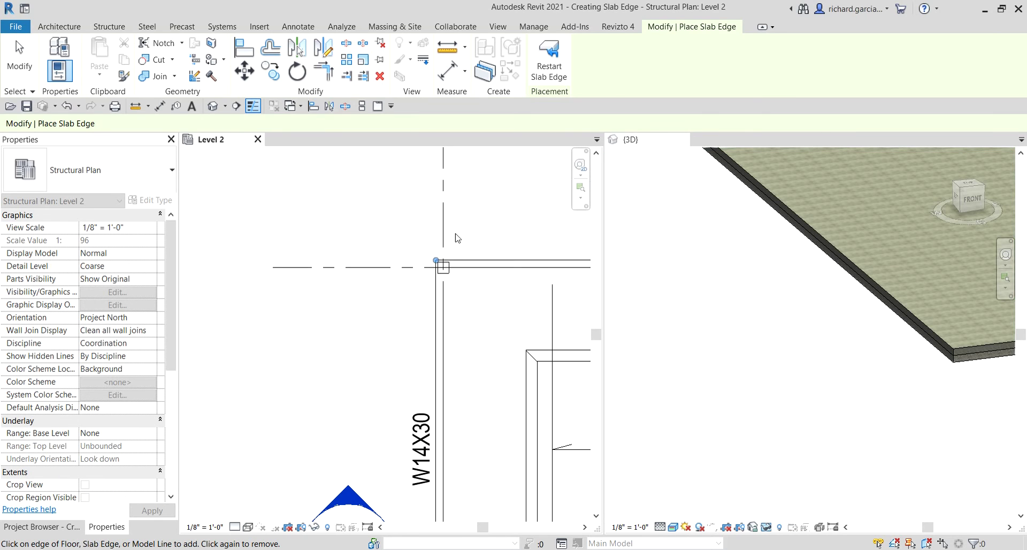
left_click(19, 53)
- Zoom the 3D view to the slab corner to check the thickened concrete band
scroll(352, 298, "down", 3)
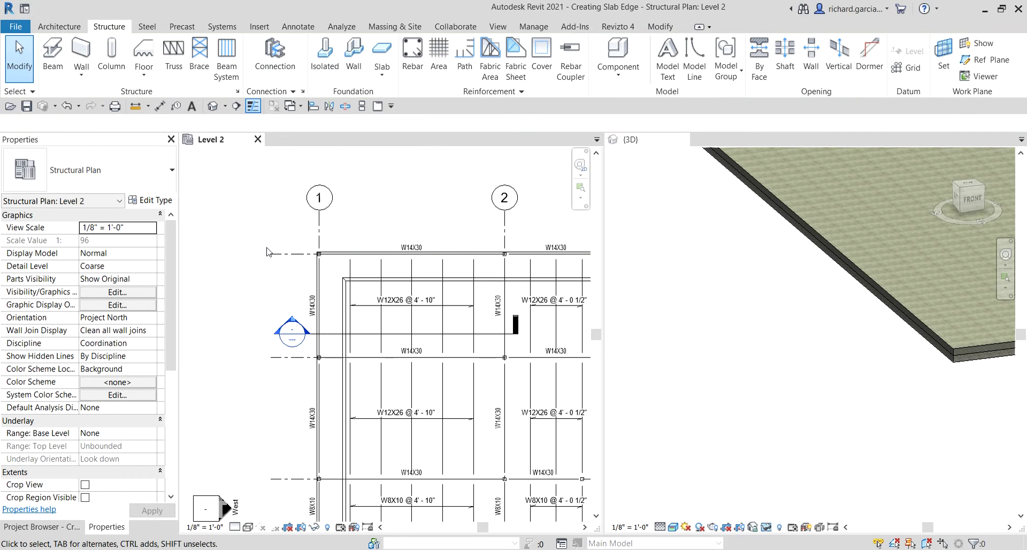
scroll(342, 370, "up", 2)
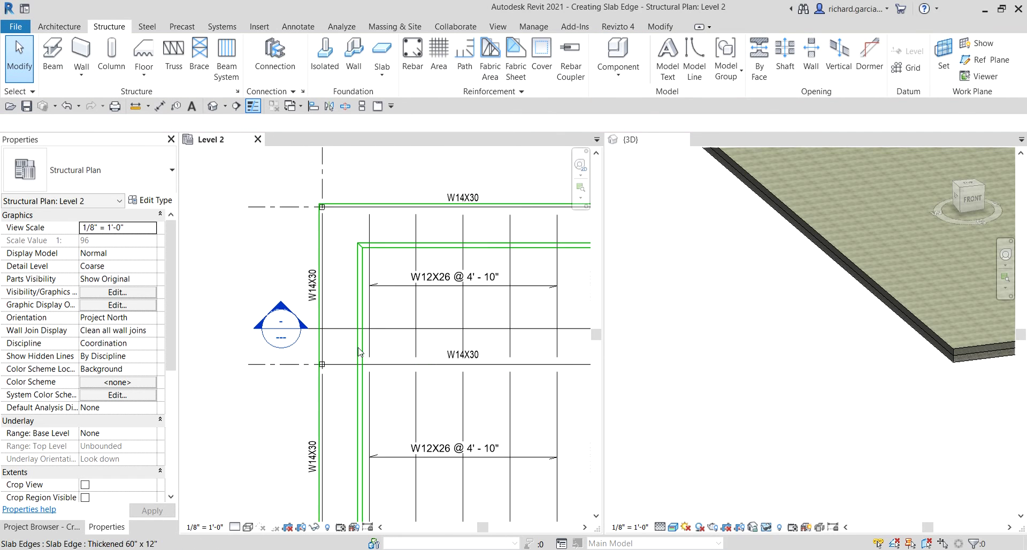
scroll(730, 351, "down", 2)
left_click(821, 407)
scroll(862, 364, "up", 4)
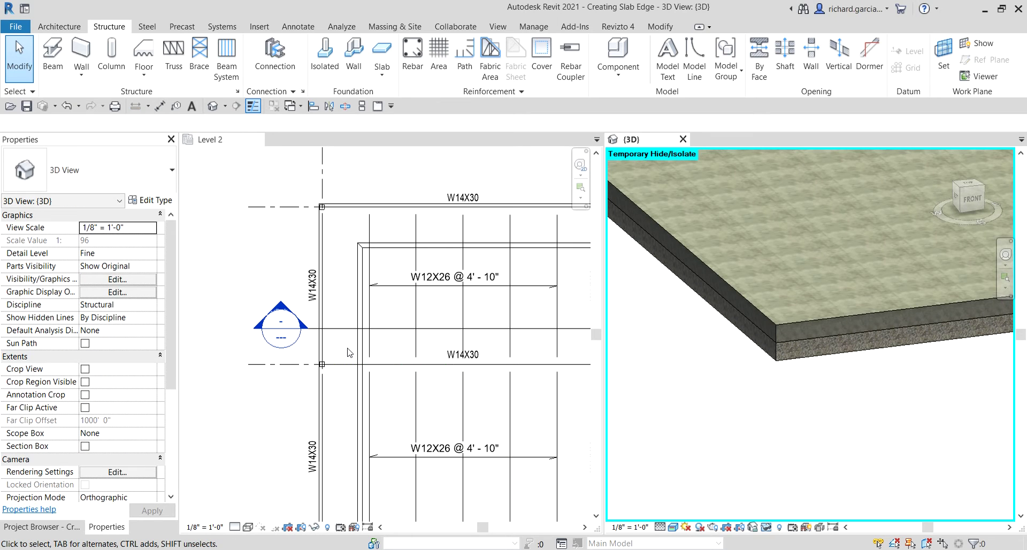
- Open Section 1 from the section line across the floor edge in the Level 2 plan
left_click(341, 332)
left_click(341, 332)
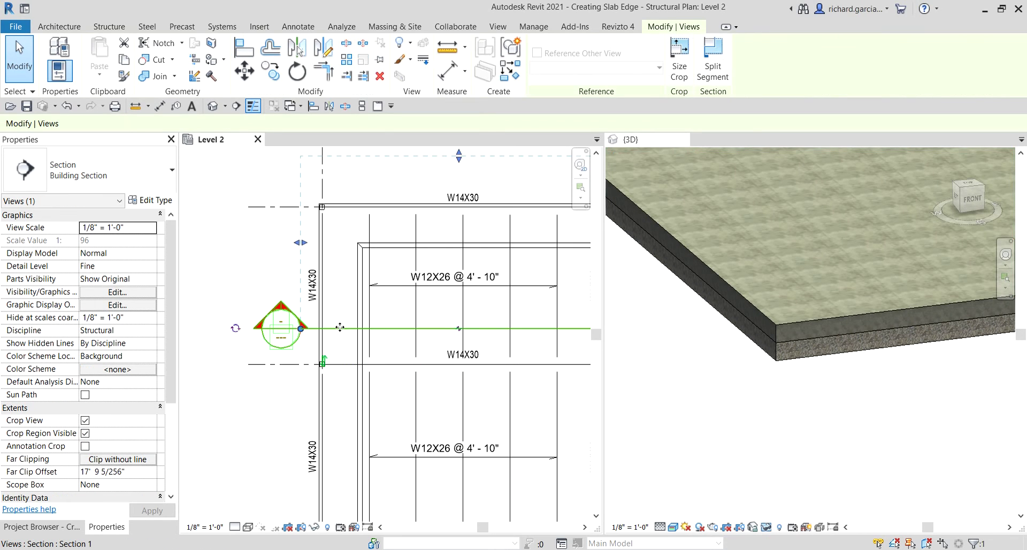
right_click(342, 332)
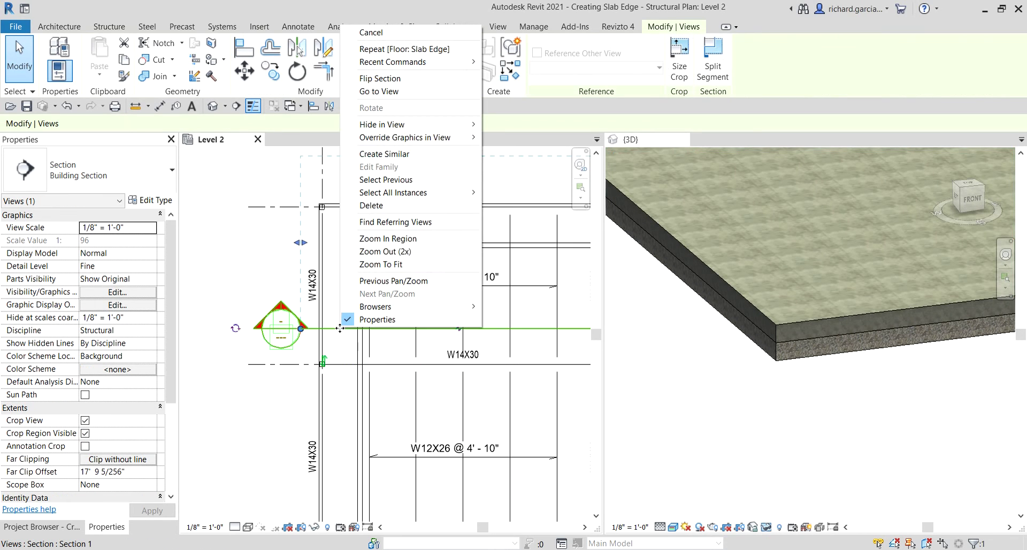
left_click(405, 92)
- Zoom in on the section and select the slab edge to inspect it
scroll(304, 364, "up", 3)
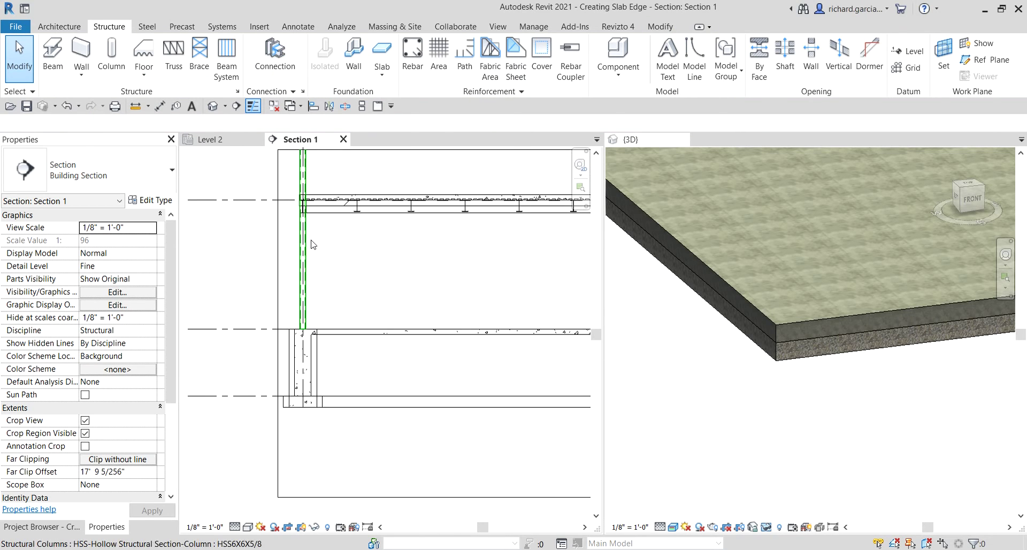
scroll(309, 233, "up", 4)
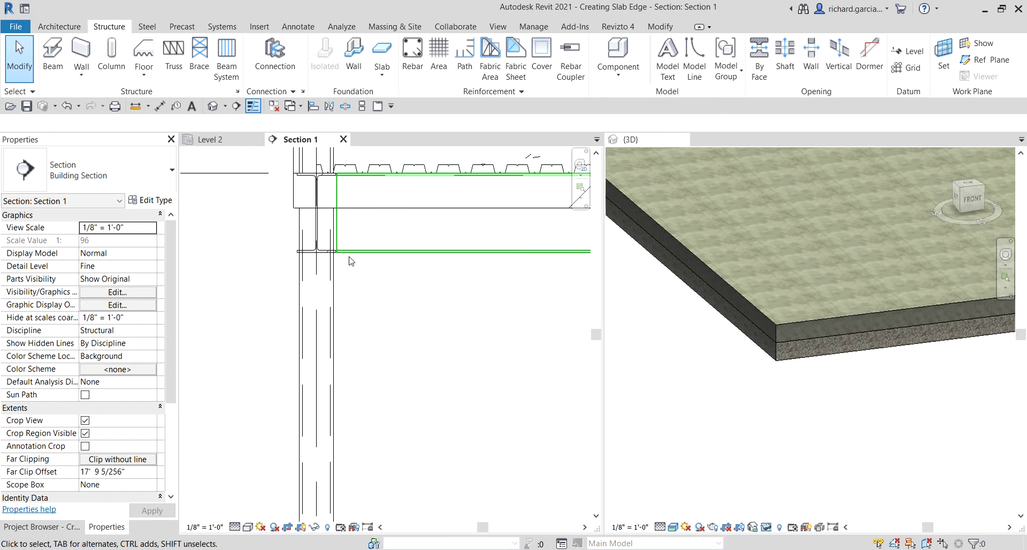
scroll(351, 246, "down", 2)
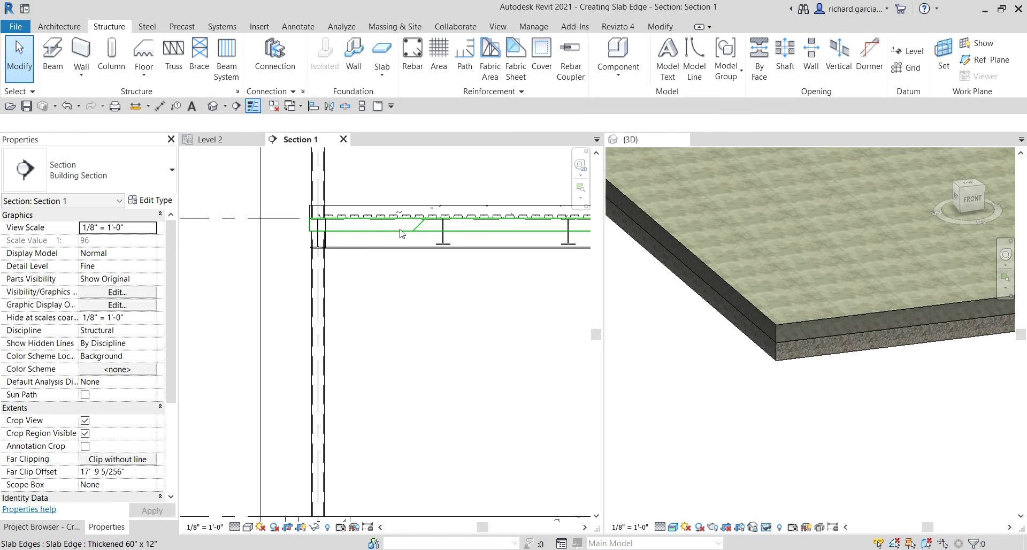
scroll(414, 229, "up", 2)
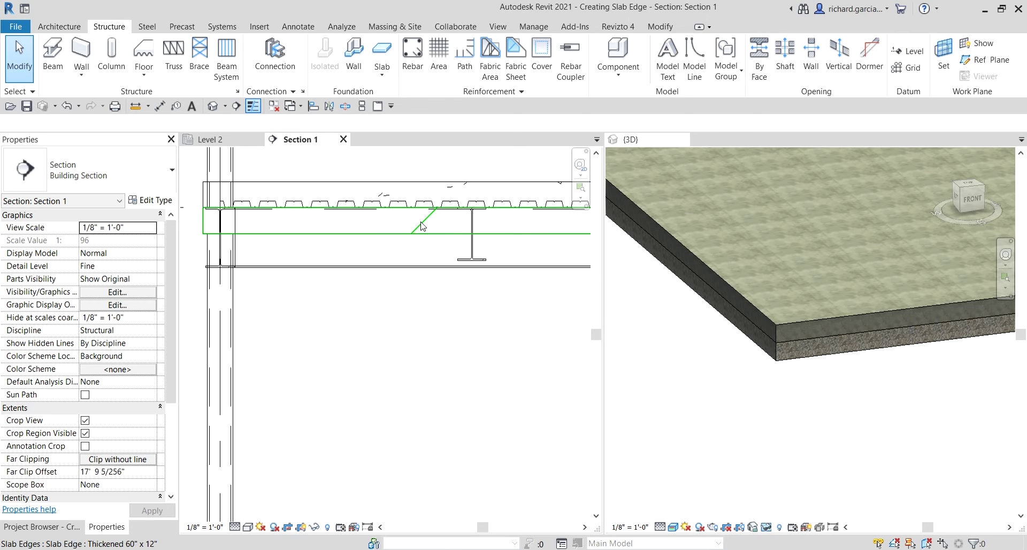
left_click(421, 226)
scroll(356, 238, "down", 2)
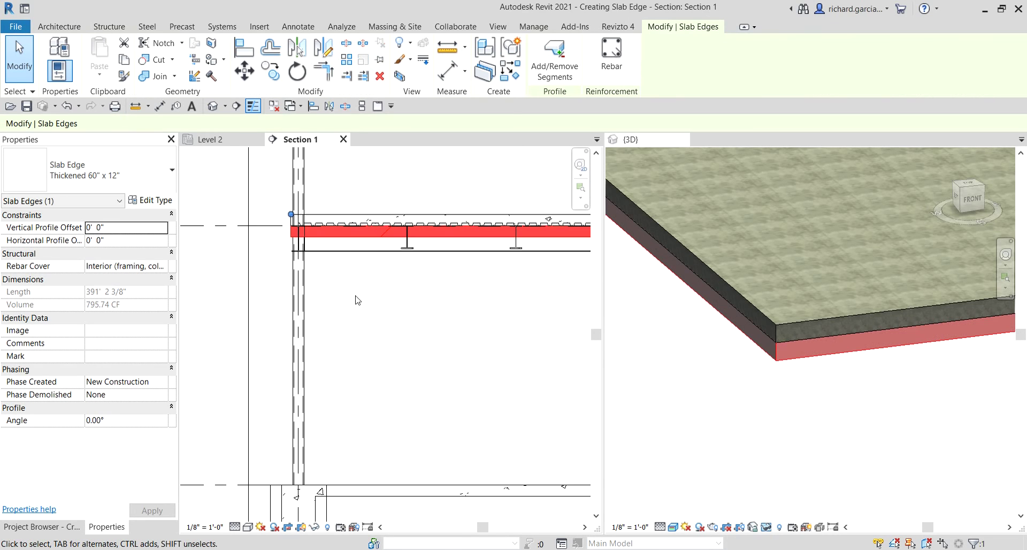
scroll(353, 297, "down", 3)
scroll(460, 283, "up", 4)
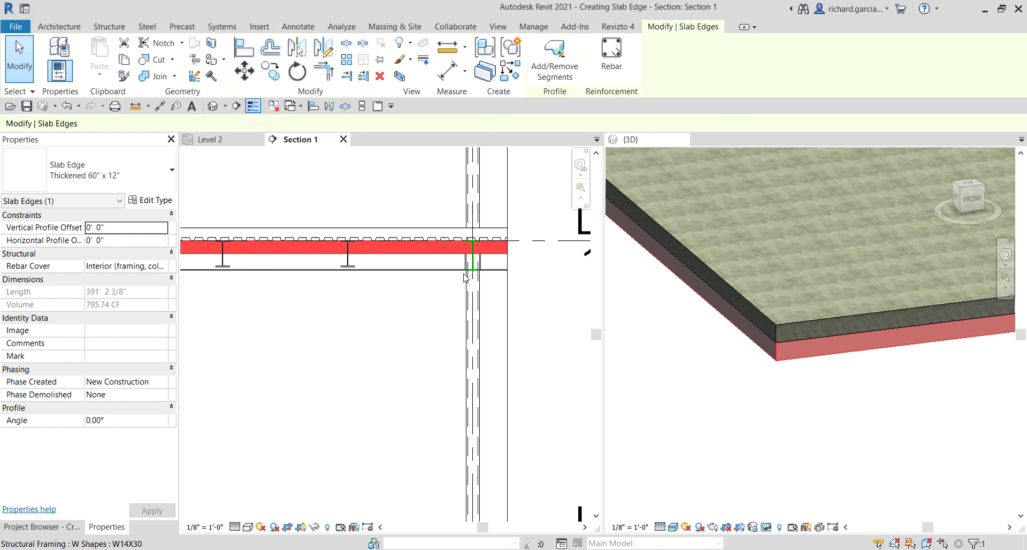
scroll(487, 282, "down", 1)
left_click(381, 378)
- Pan along the slab edge in section, then back to the column at its end
scroll(357, 383, "down", 2)
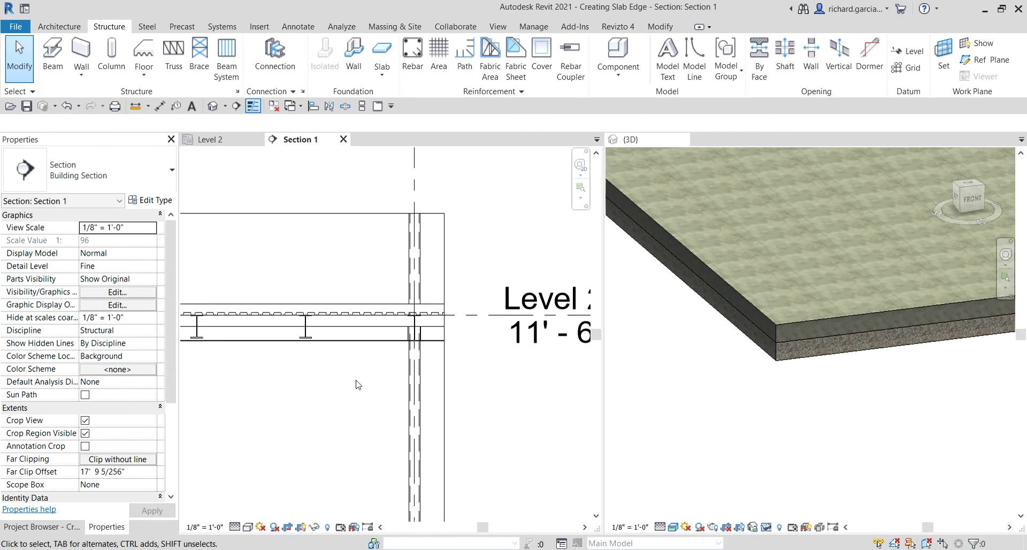
middle_click_drag(357, 384, 503, 387)
middle_click_drag(335, 369, 532, 376)
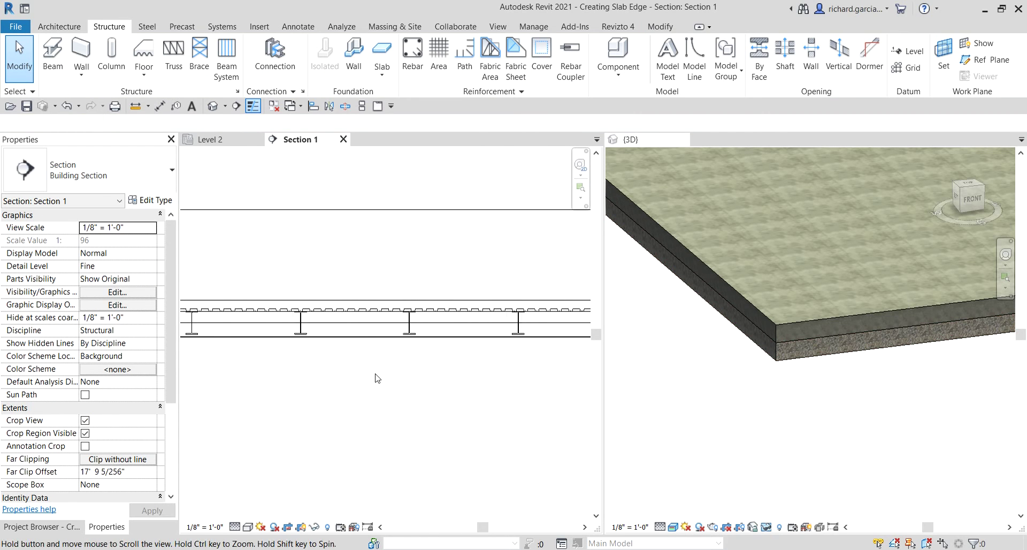
middle_click_drag(378, 378, 332, 343)
scroll(374, 348, "up", 2)
scroll(321, 326, "up", 1)
scroll(327, 320, "up", 1)
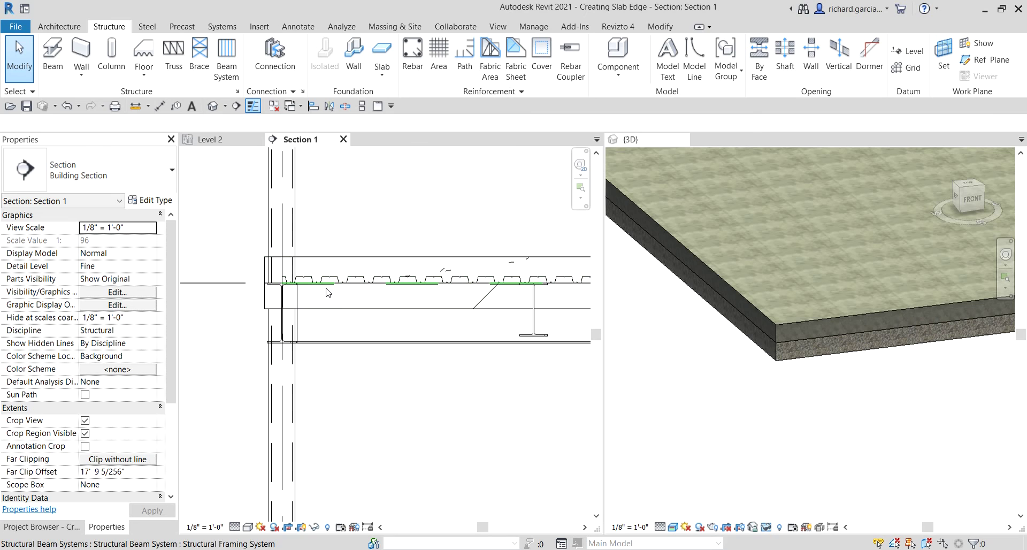
scroll(364, 327, "down", 3)
- Tile Section 1, Level 2 and 3D views, framing the deck profile and beam
middle_click_drag(412, 271, 363, 278)
left_click(361, 106)
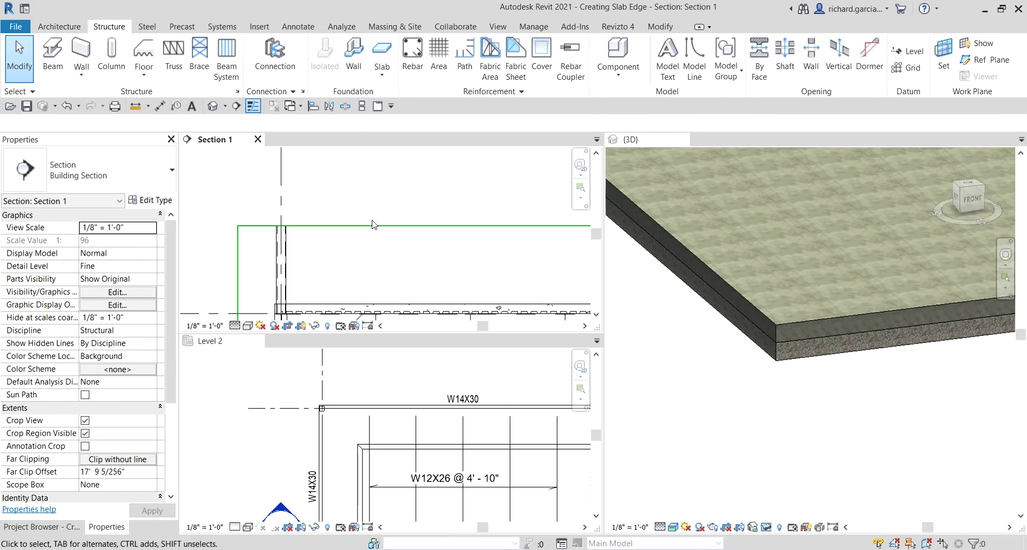
scroll(305, 272, "up", 2)
middle_click_drag(305, 272, 298, 172)
scroll(298, 172, "up", 2)
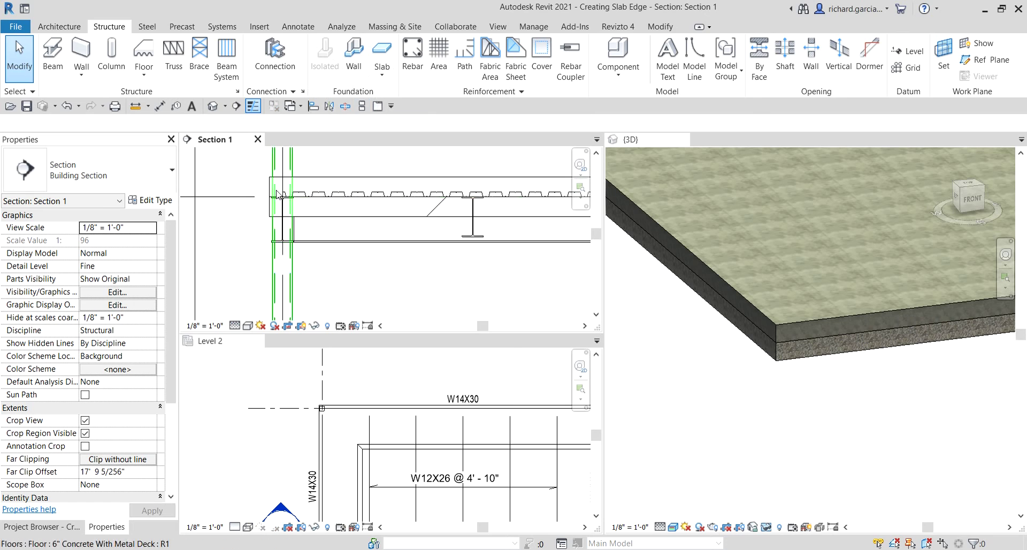
- Render Section 1 as Shaded and select the slab edge to confirm its type
left_click(248, 325)
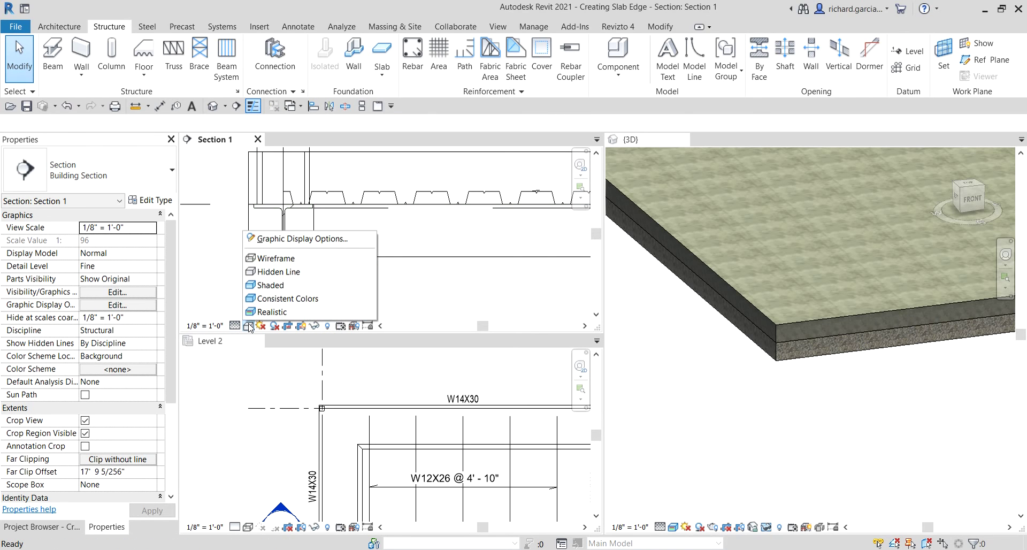
left_click(273, 284)
scroll(344, 232, "down", 2)
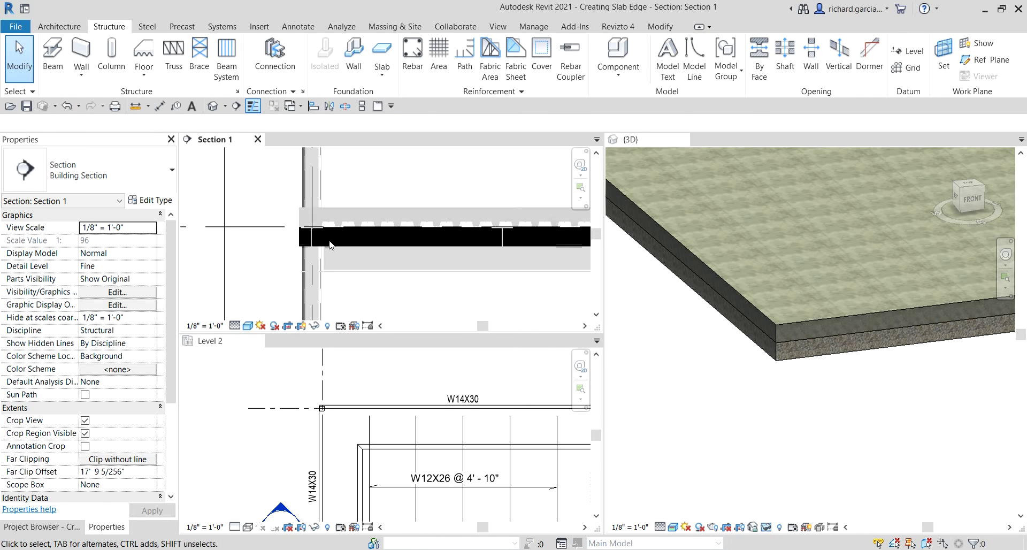
left_click(356, 247)
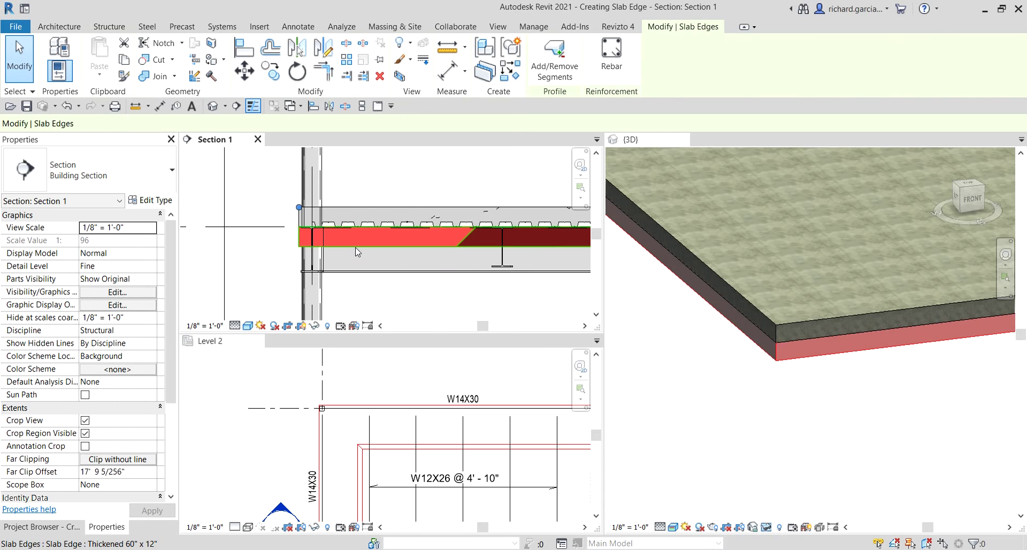
scroll(351, 285, "down", 3)
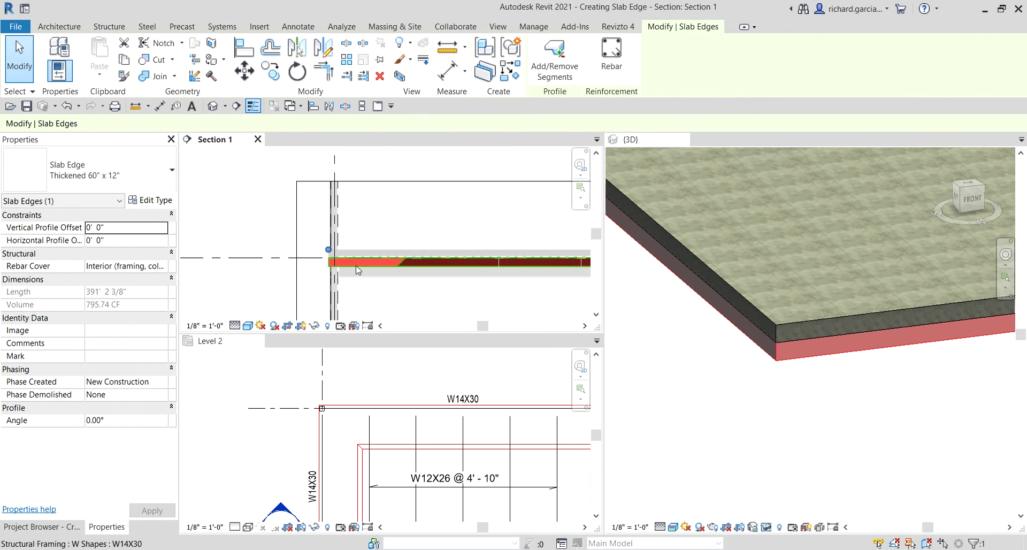